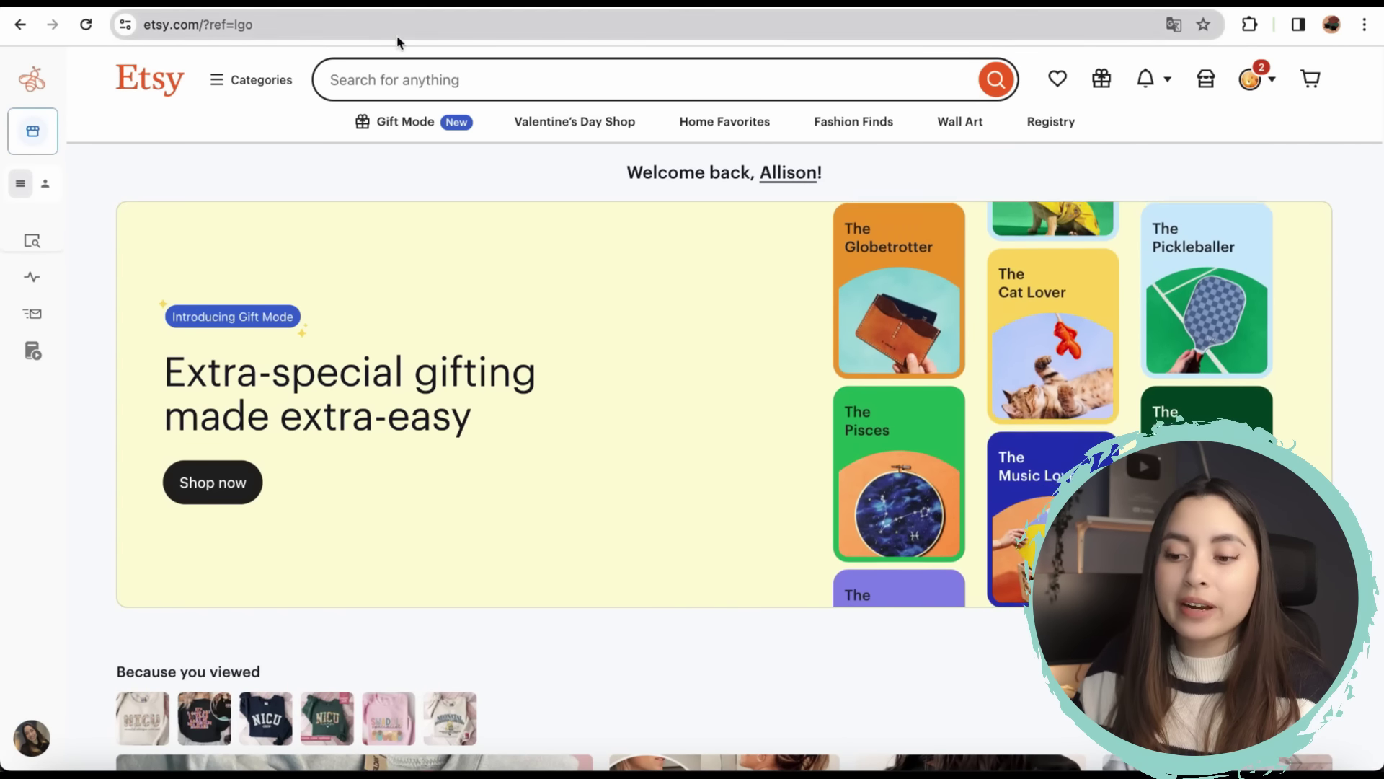
# Step: Search Etsy for "nicu nurse sweatshirt"
pyautogui.click(408, 77)
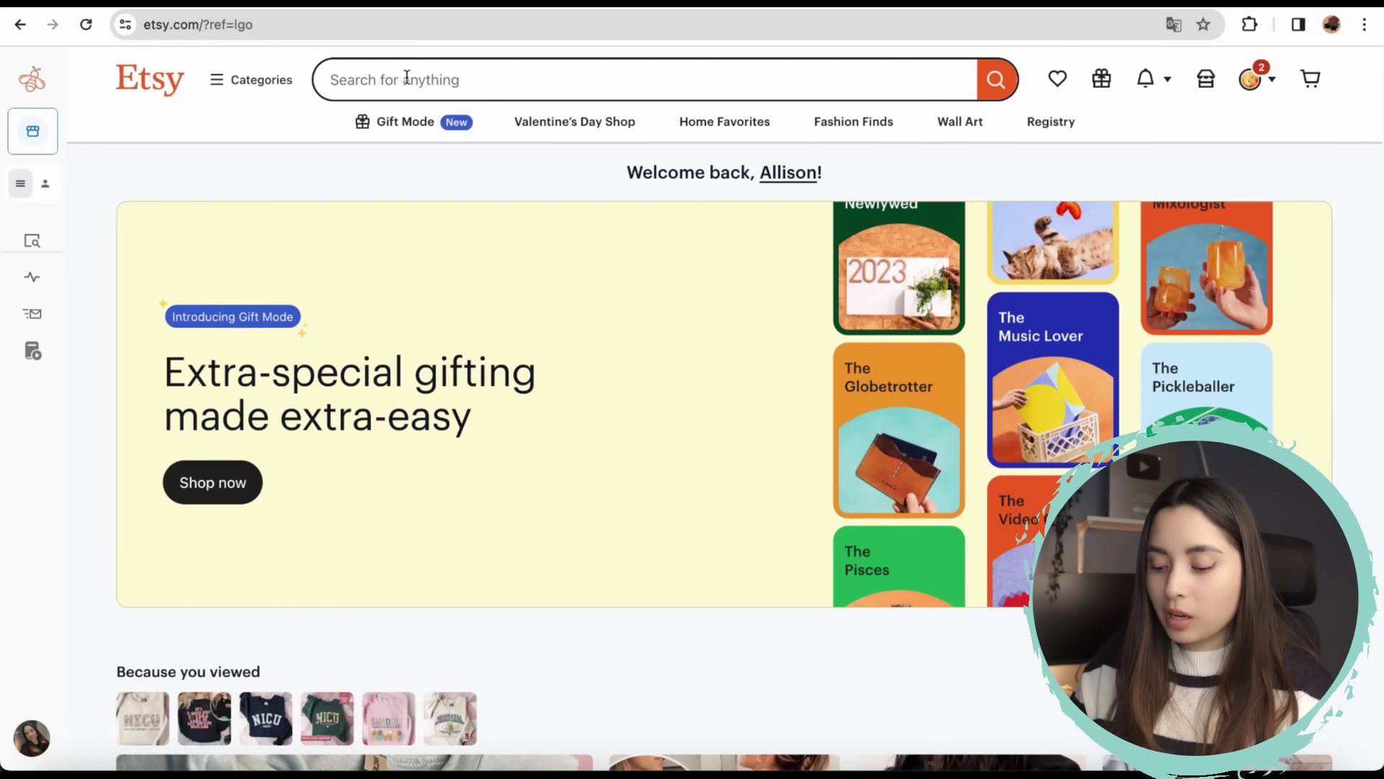
pyautogui.write('nicu nurse')
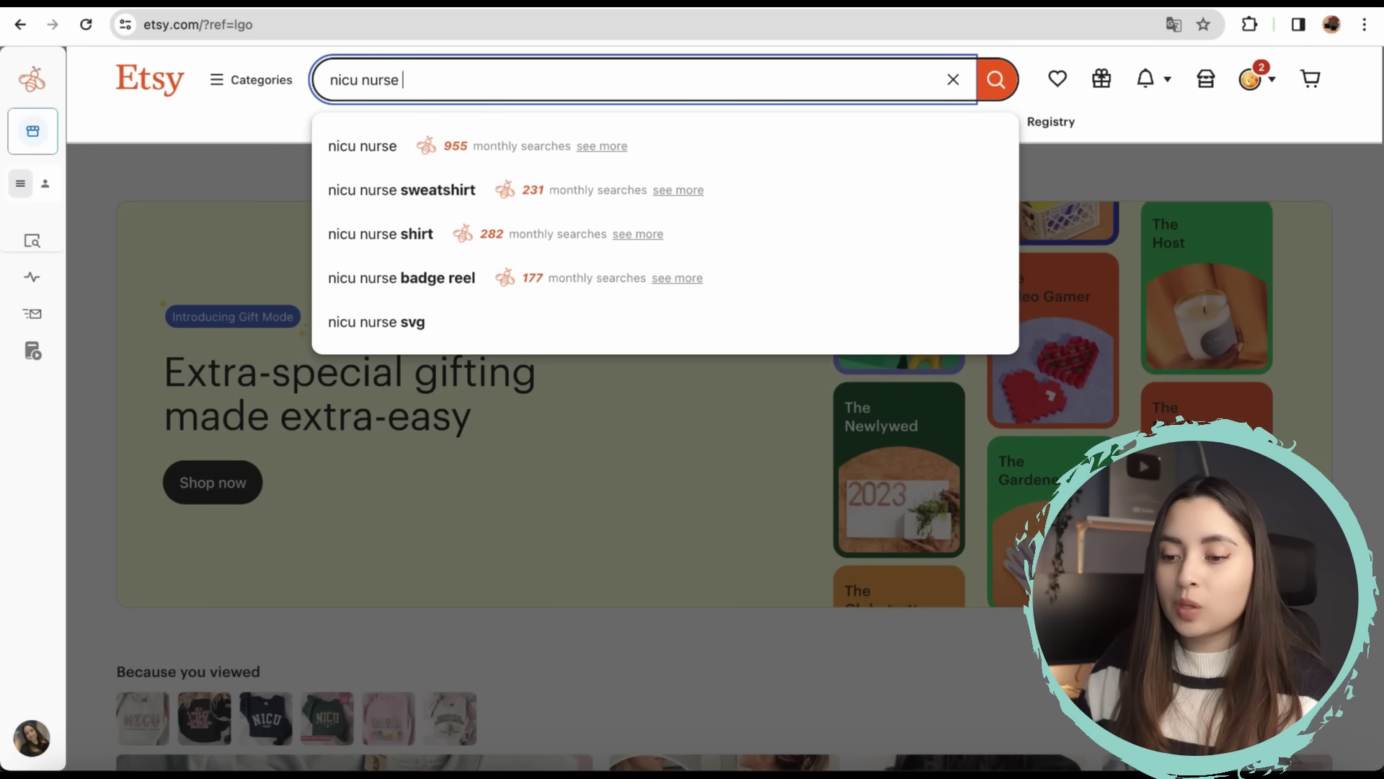
pyautogui.write('sweatshirt')
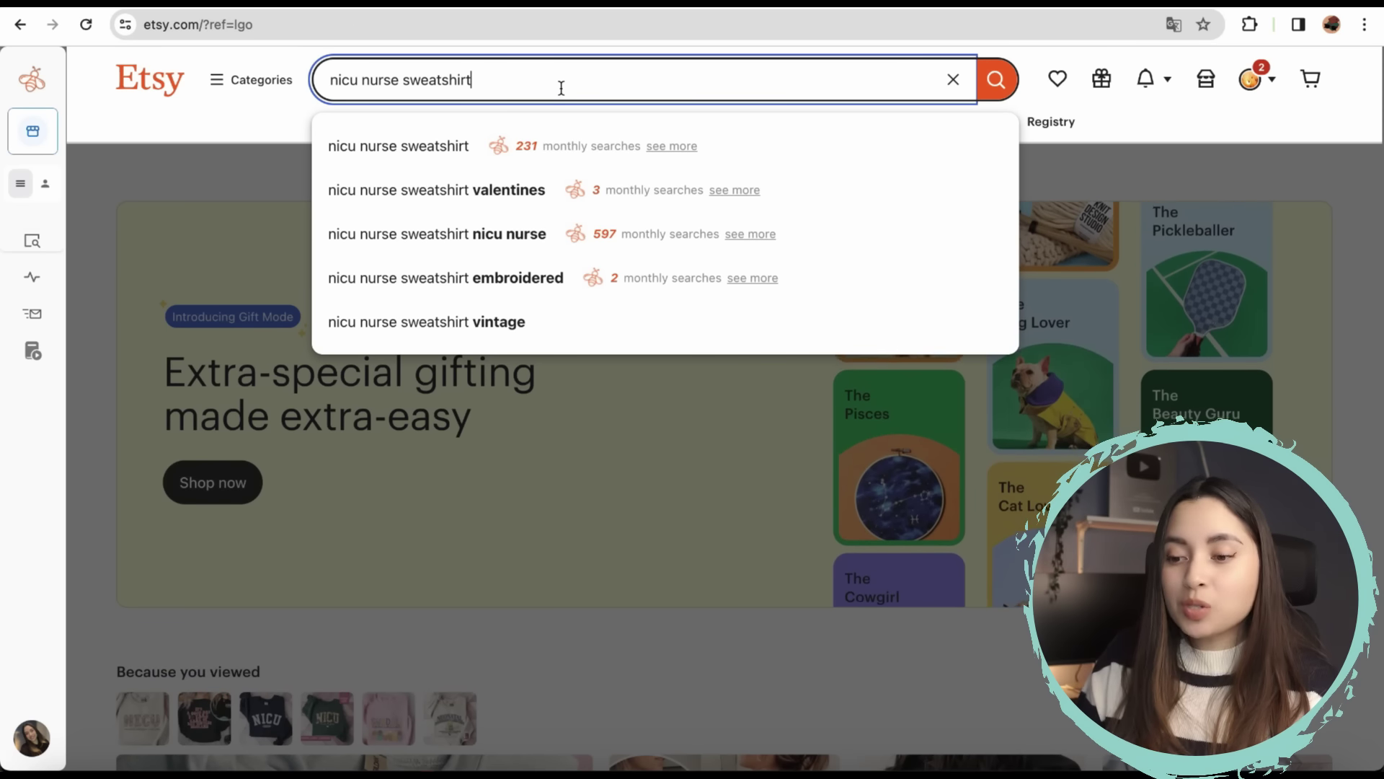
pyautogui.press('Return')
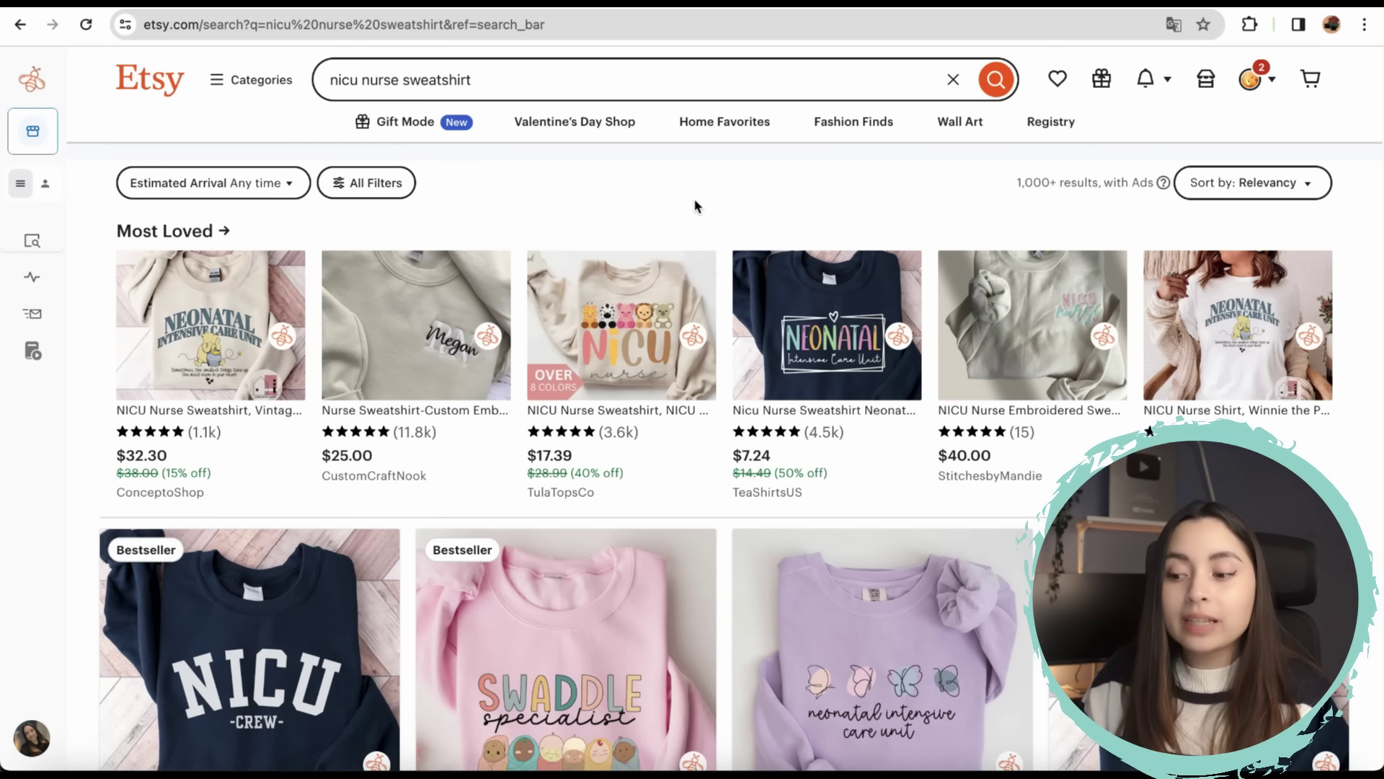
# Step: Browse the search results, examining the sweatshirt designs, ratings, review counts and prices
pyautogui.scroll(-4, 685, 289)
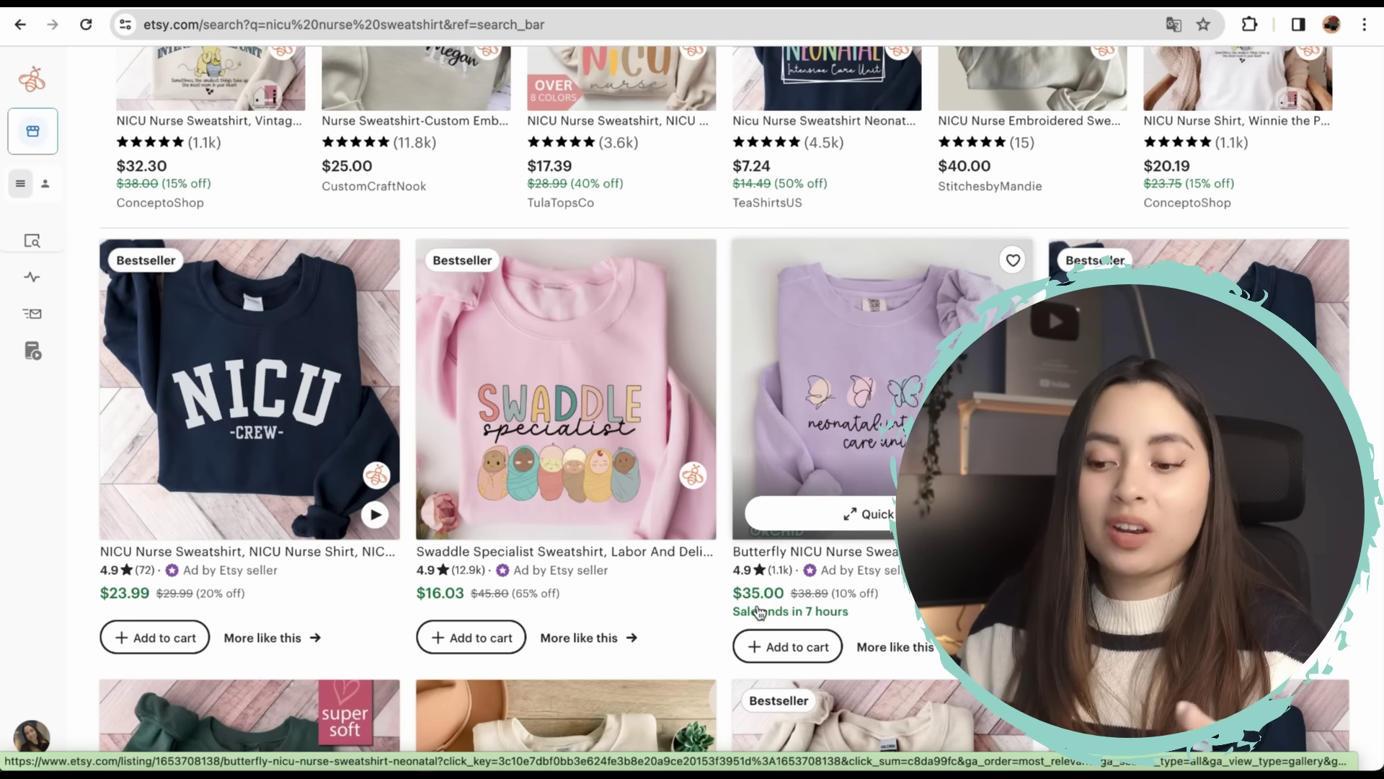
pyautogui.scroll(-1, 695, 560)
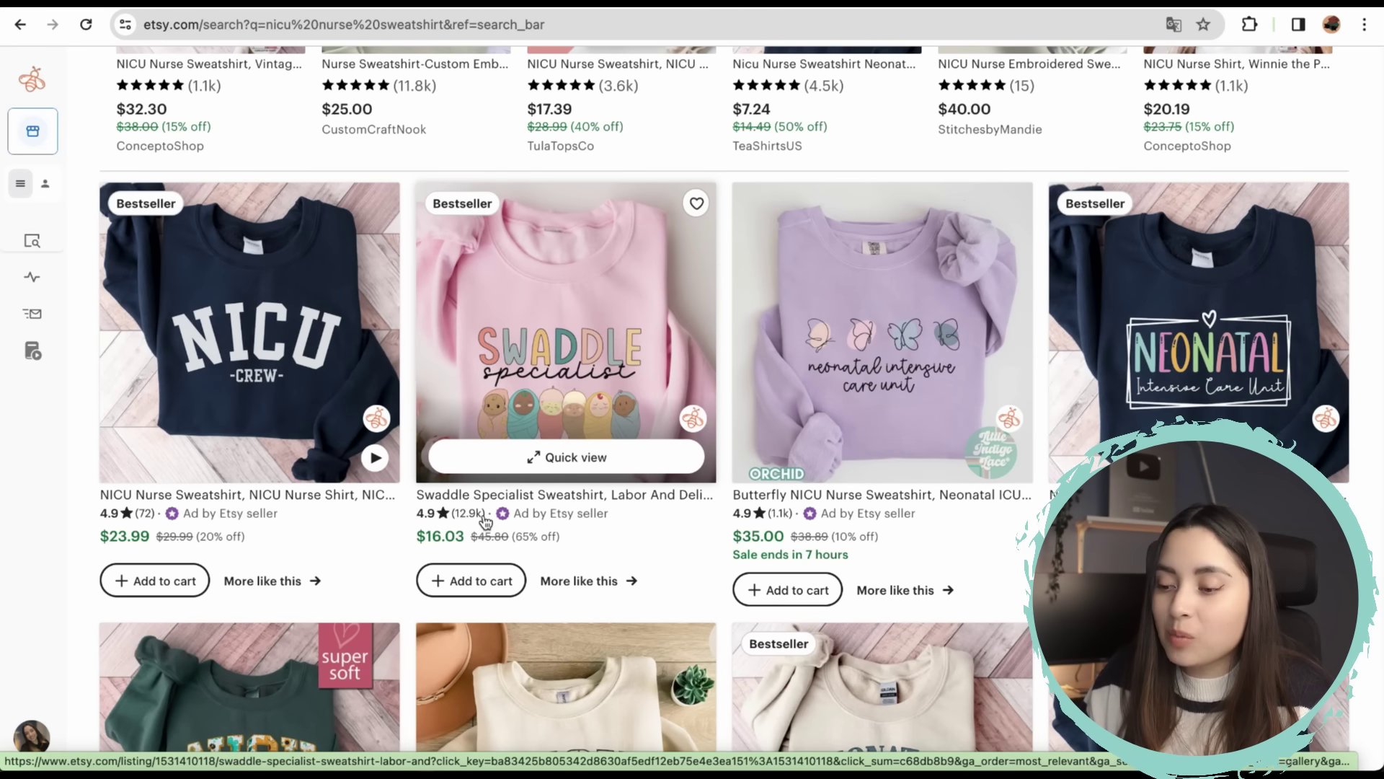
pyautogui.scroll(-6, 484, 521)
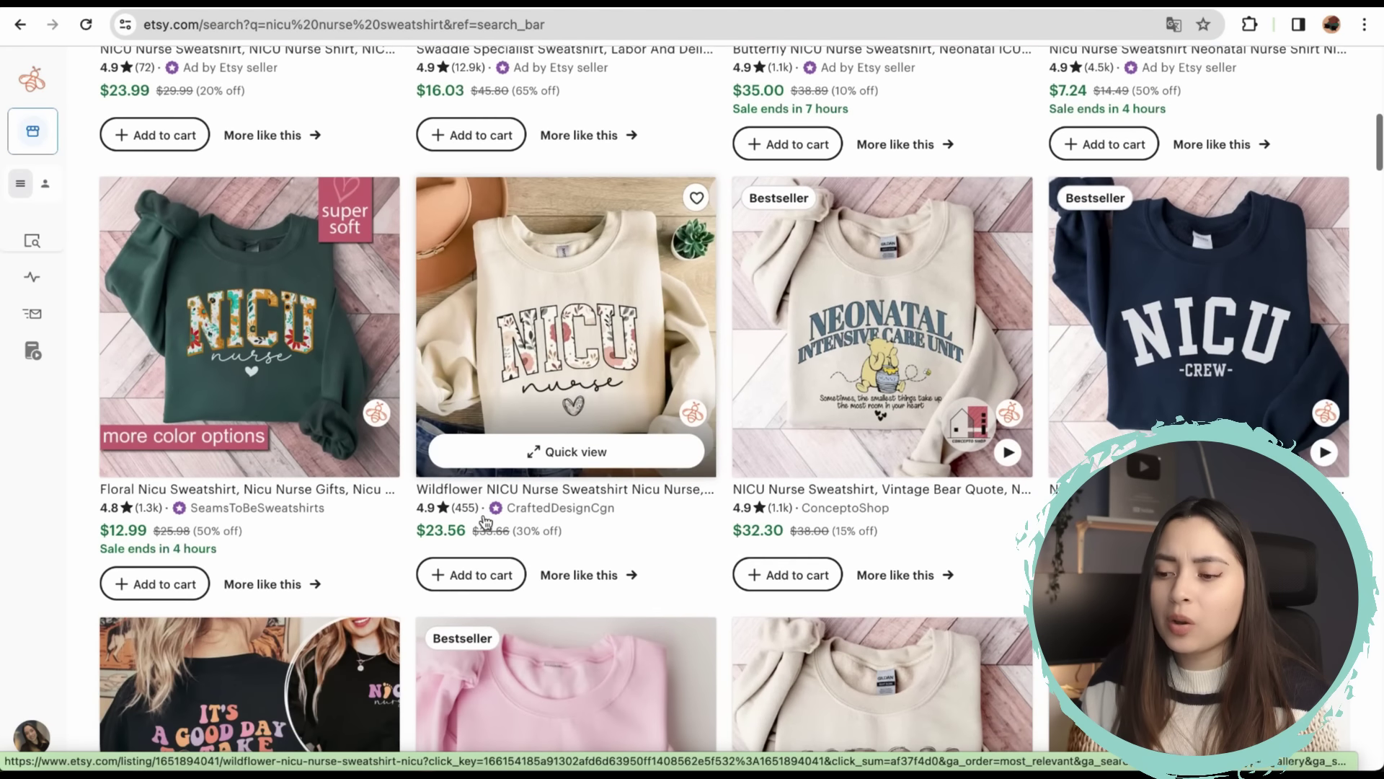
pyautogui.scroll(-7, 613, 533)
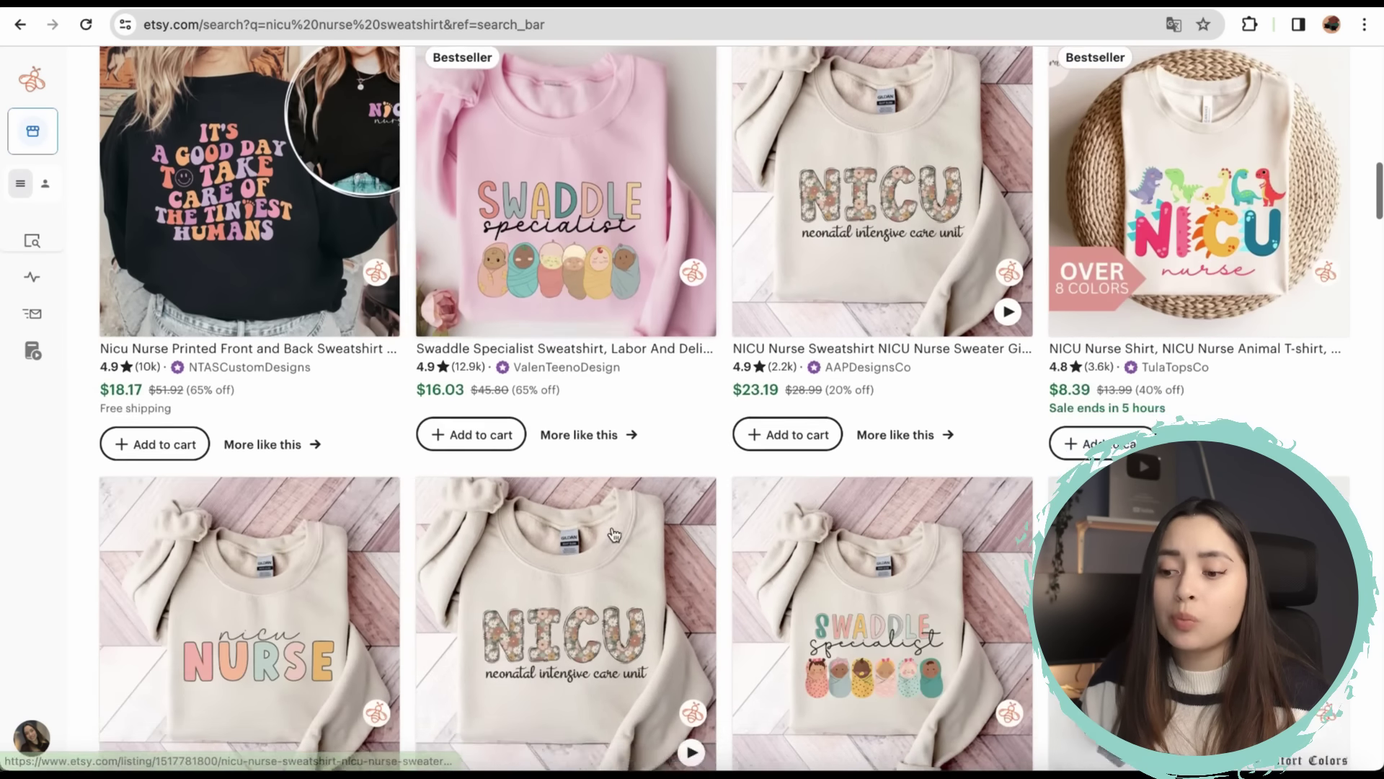
pyautogui.scroll(-9, 613, 534)
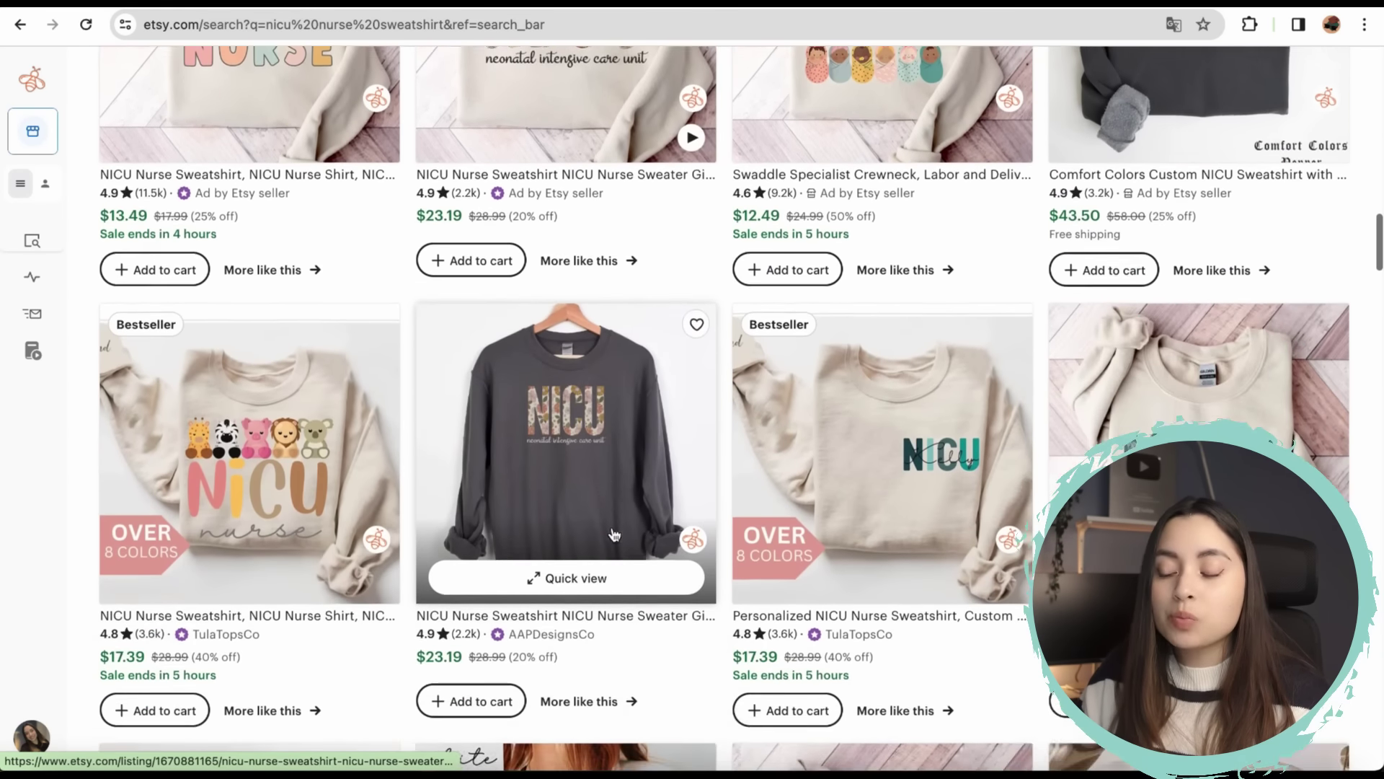
pyautogui.scroll(-2, 613, 533)
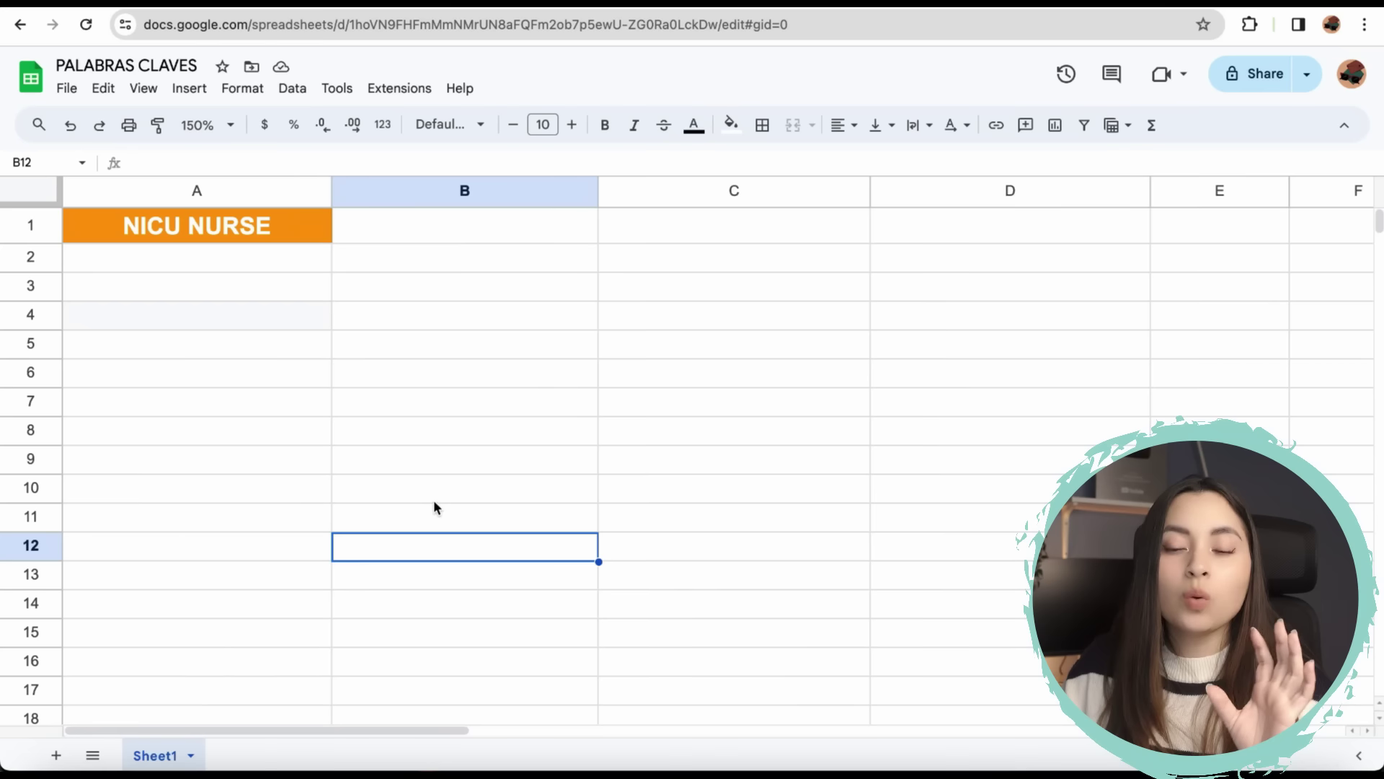
pyautogui.click(193, 232)
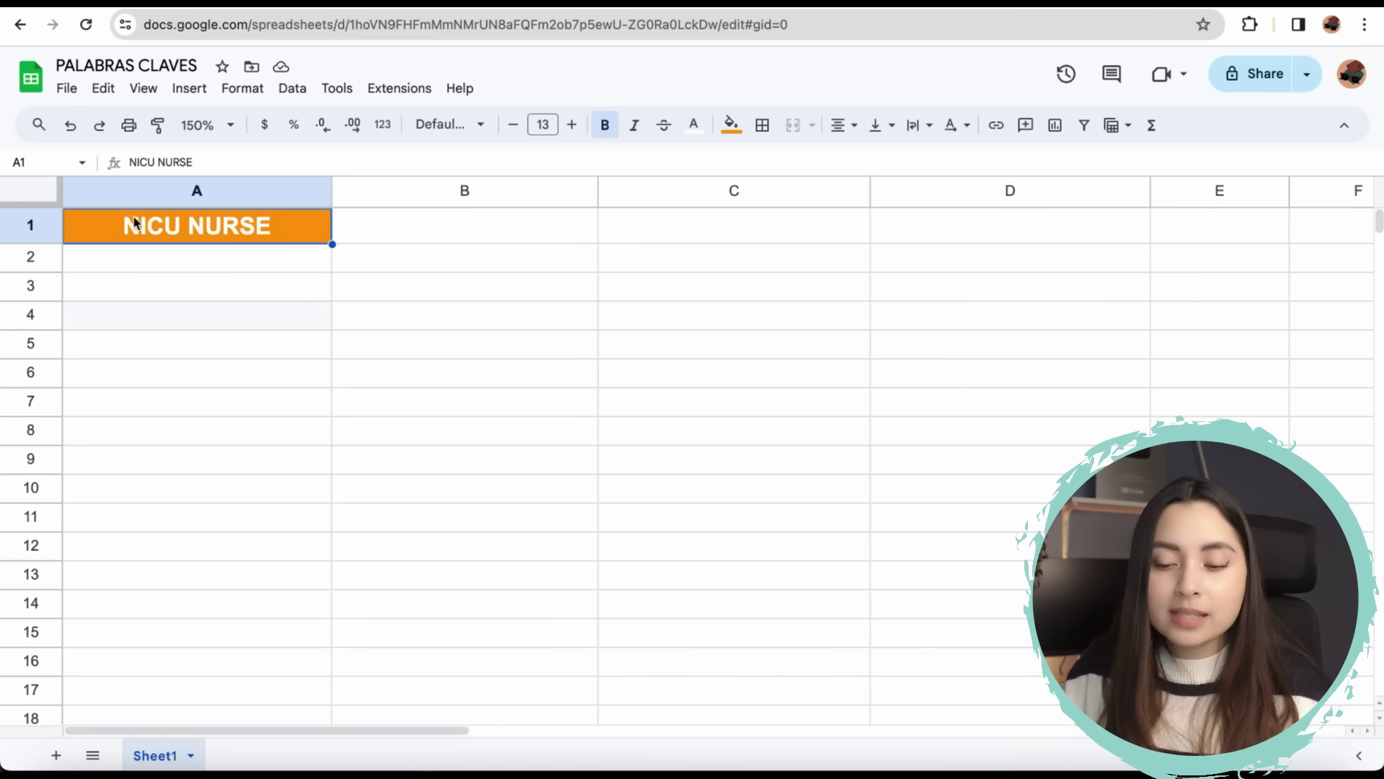
pyautogui.click(180, 258)
pyautogui.press('Down')
pyautogui.click(220, 266)
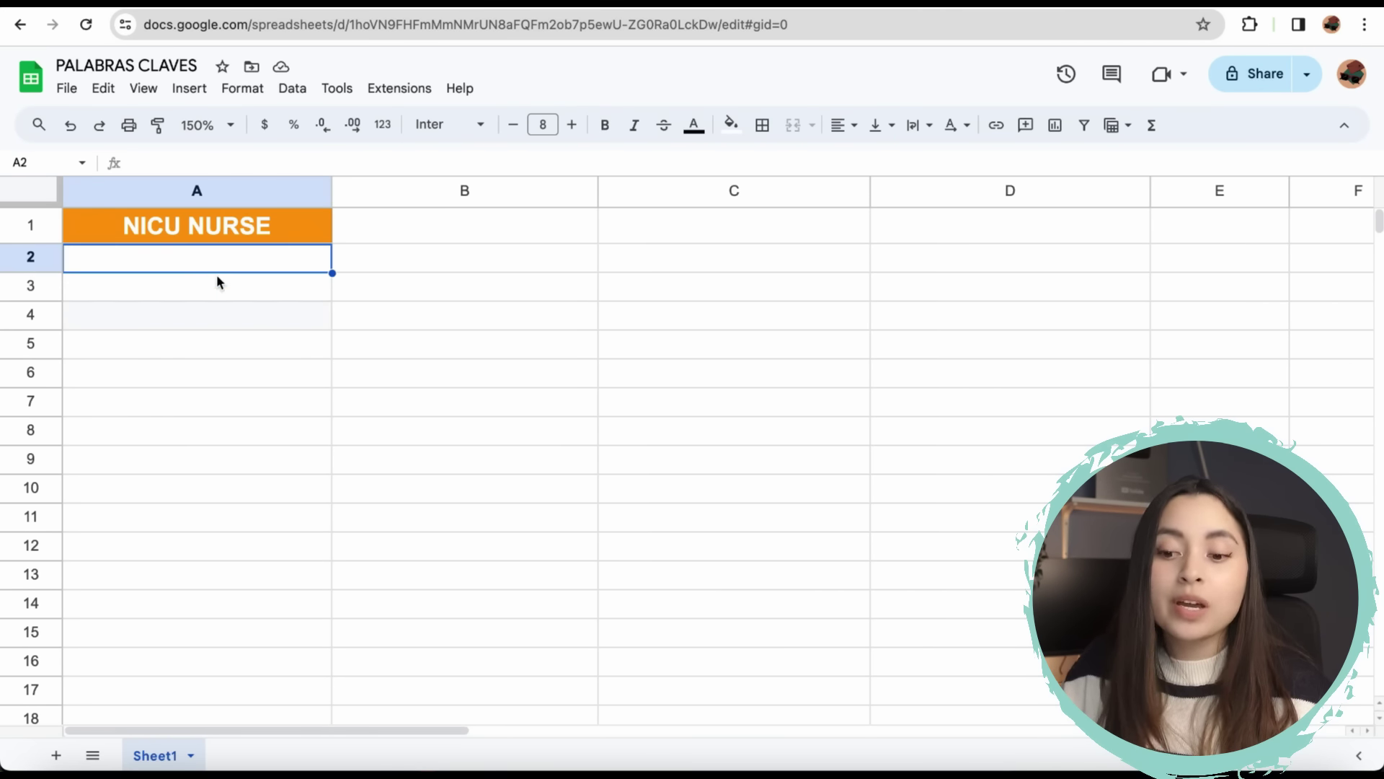
pyautogui.click(217, 277)
pyautogui.click(210, 310)
pyautogui.click(204, 344)
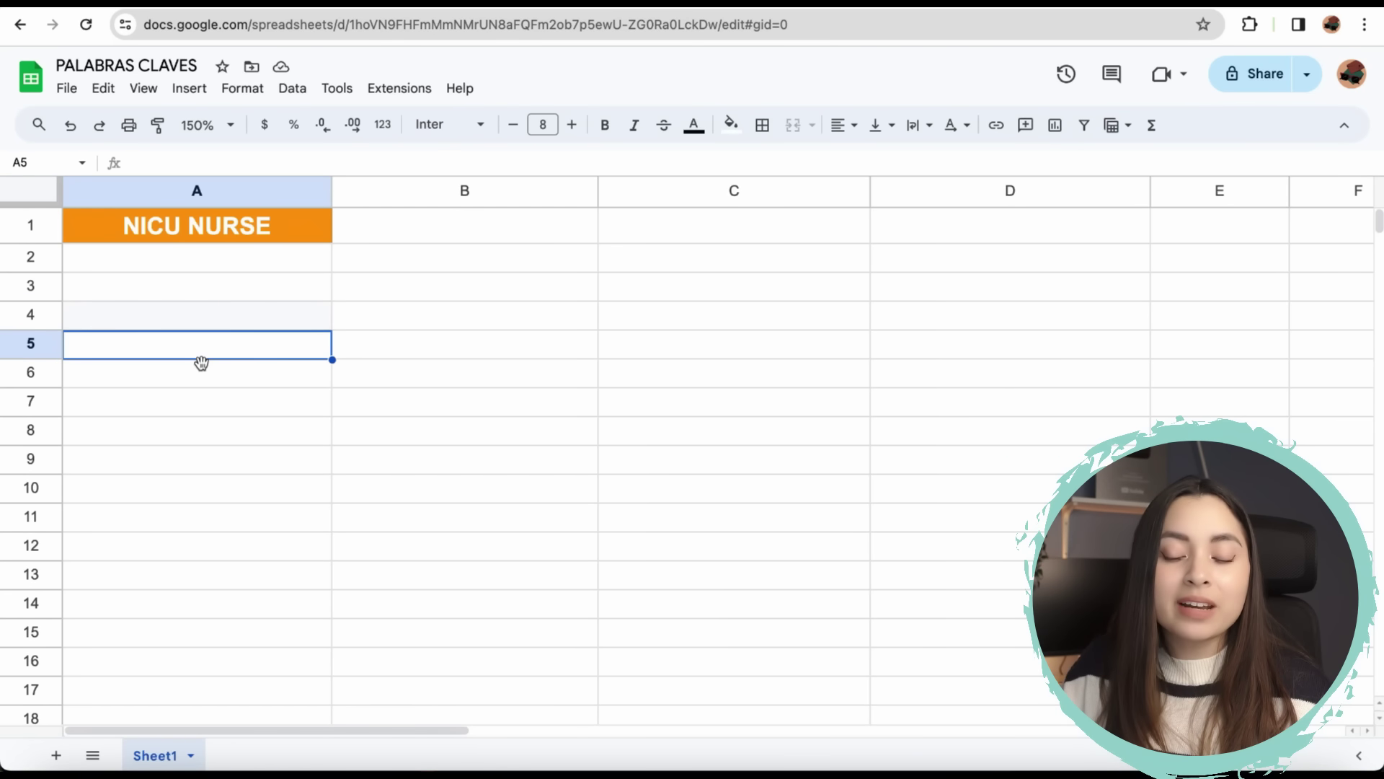
pyautogui.click(198, 375)
pyautogui.click(194, 411)
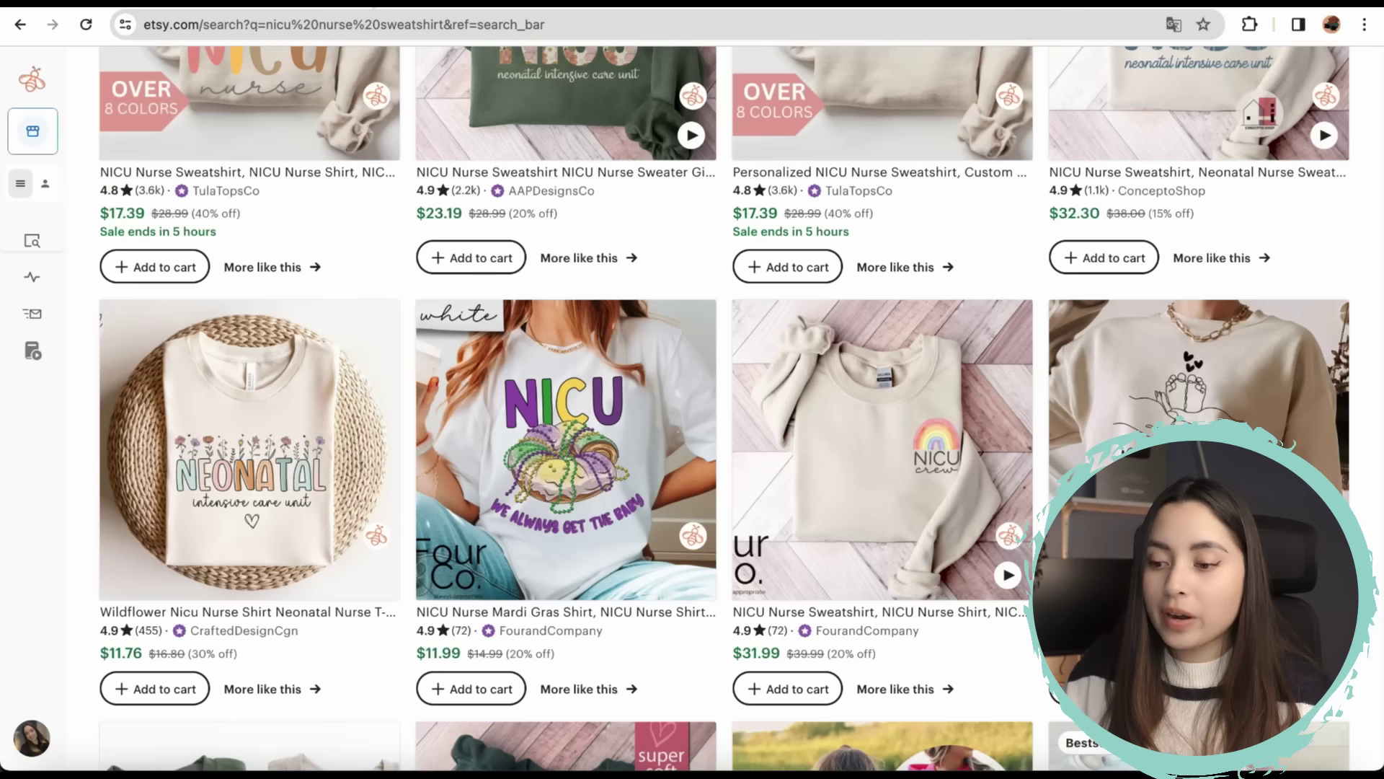
# Step: Return to the Etsy results and compare the NICU sweatshirt listings across neighbouring rows
pyautogui.scroll(4, 391, 573)
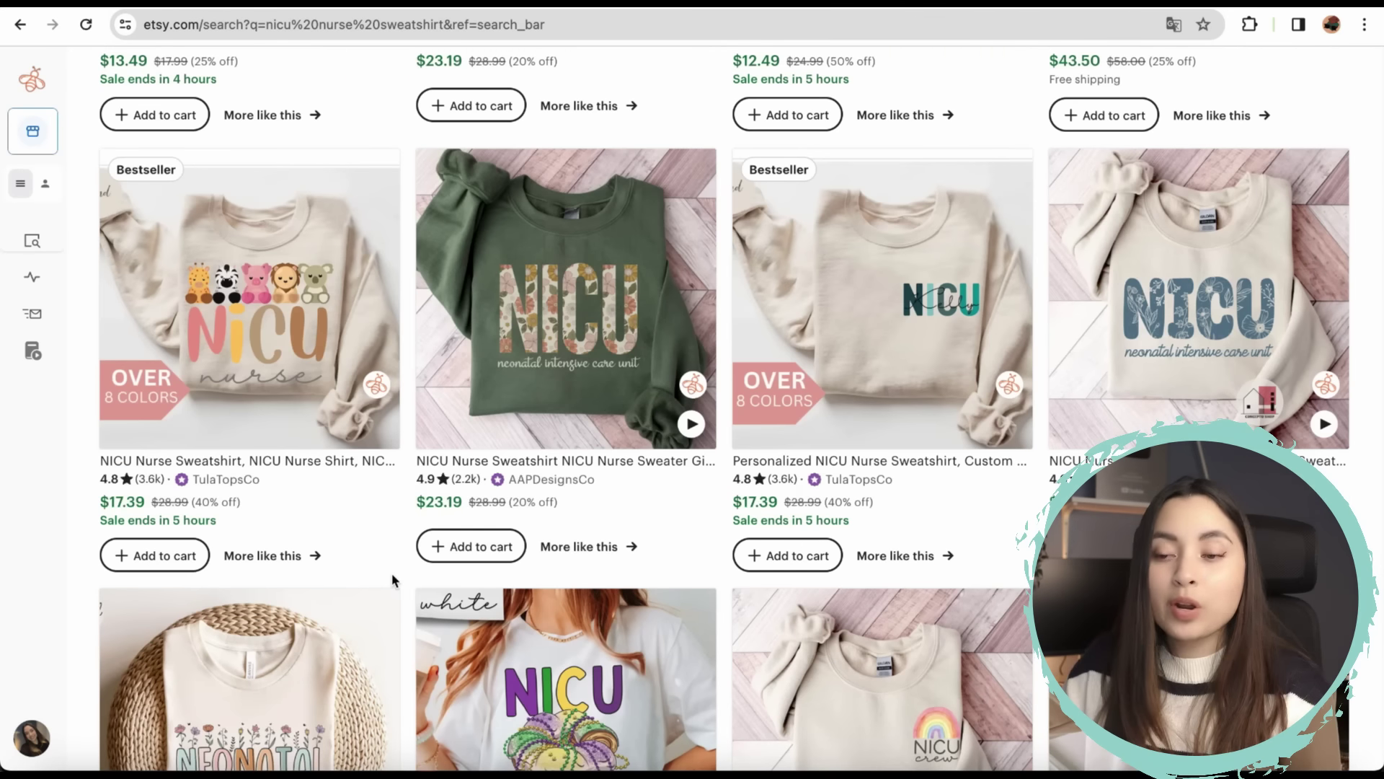
pyautogui.scroll(-1, 664, 441)
pyautogui.scroll(-1, 665, 441)
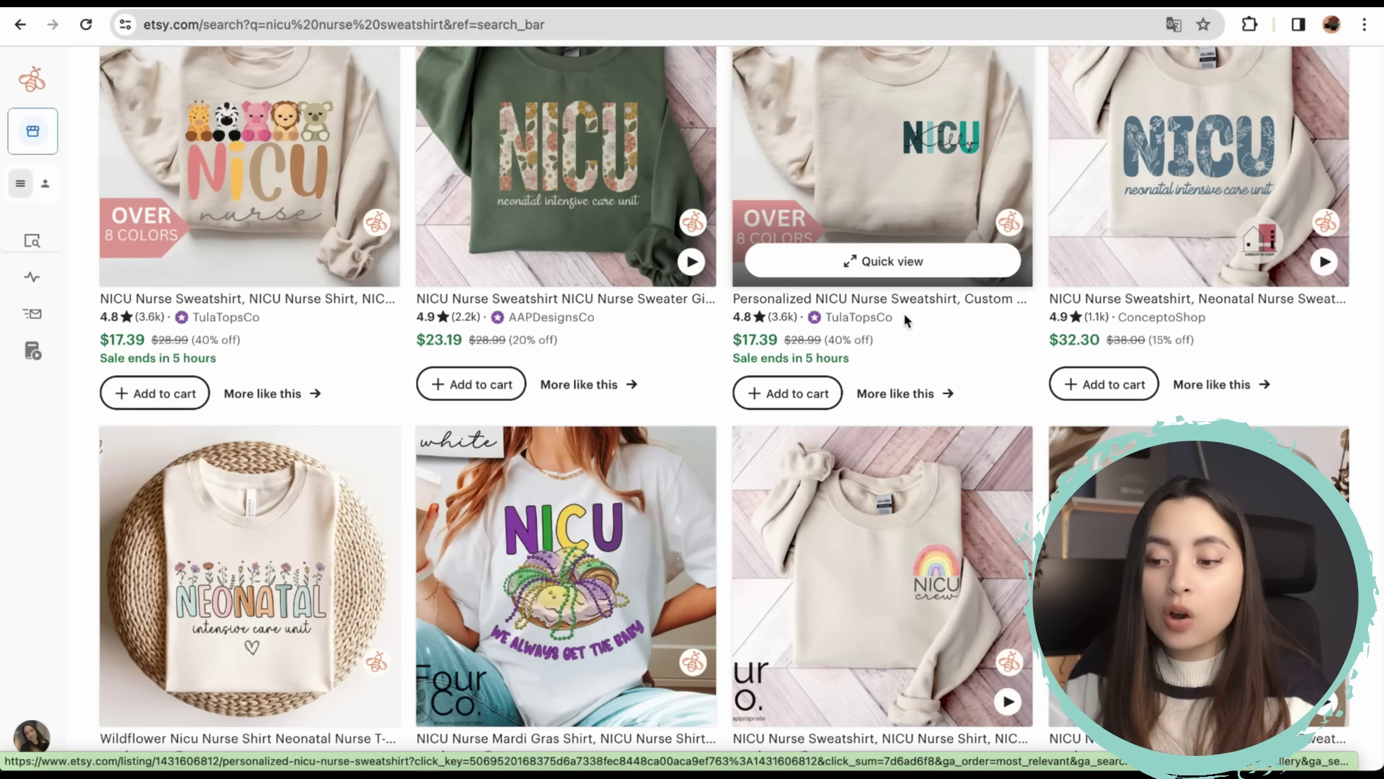
pyautogui.scroll(8, 587, 357)
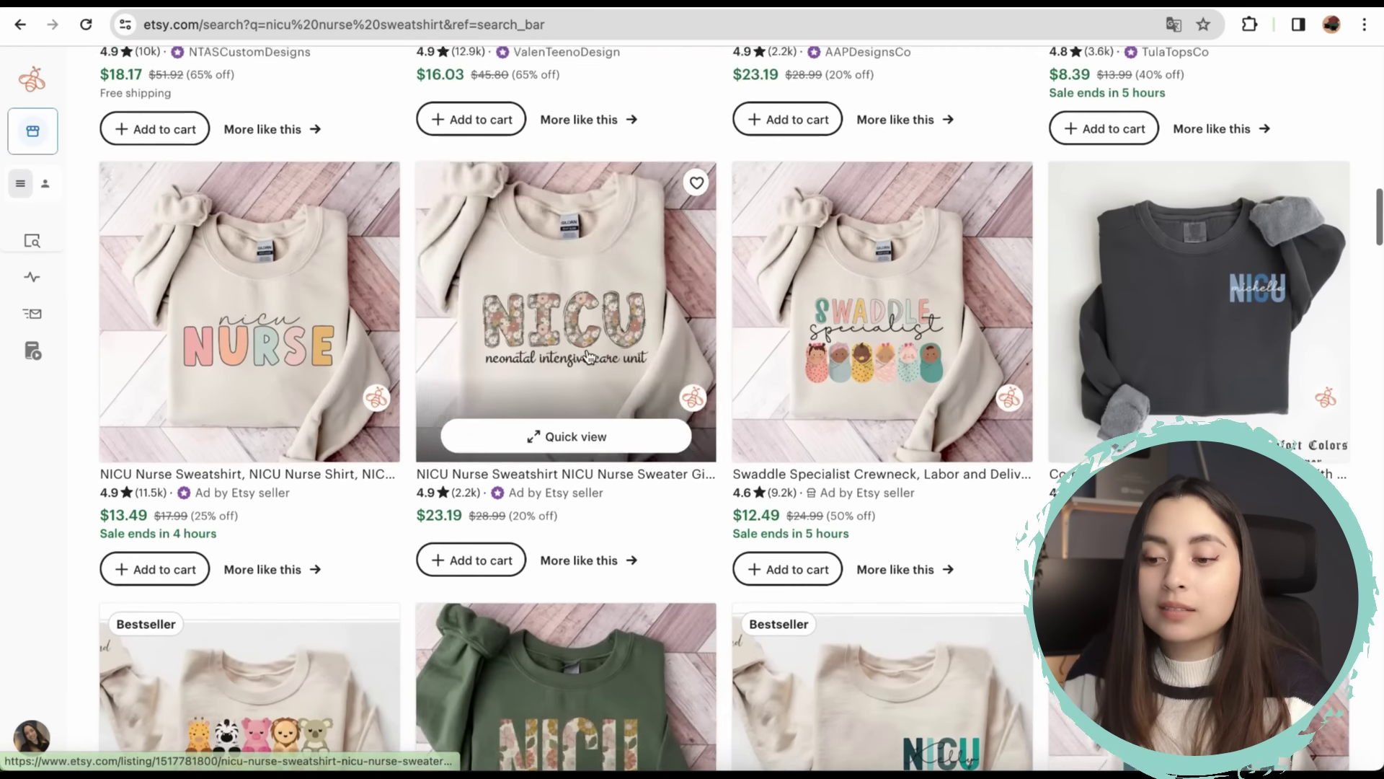
pyautogui.scroll(5, 588, 357)
pyautogui.scroll(-7, 587, 355)
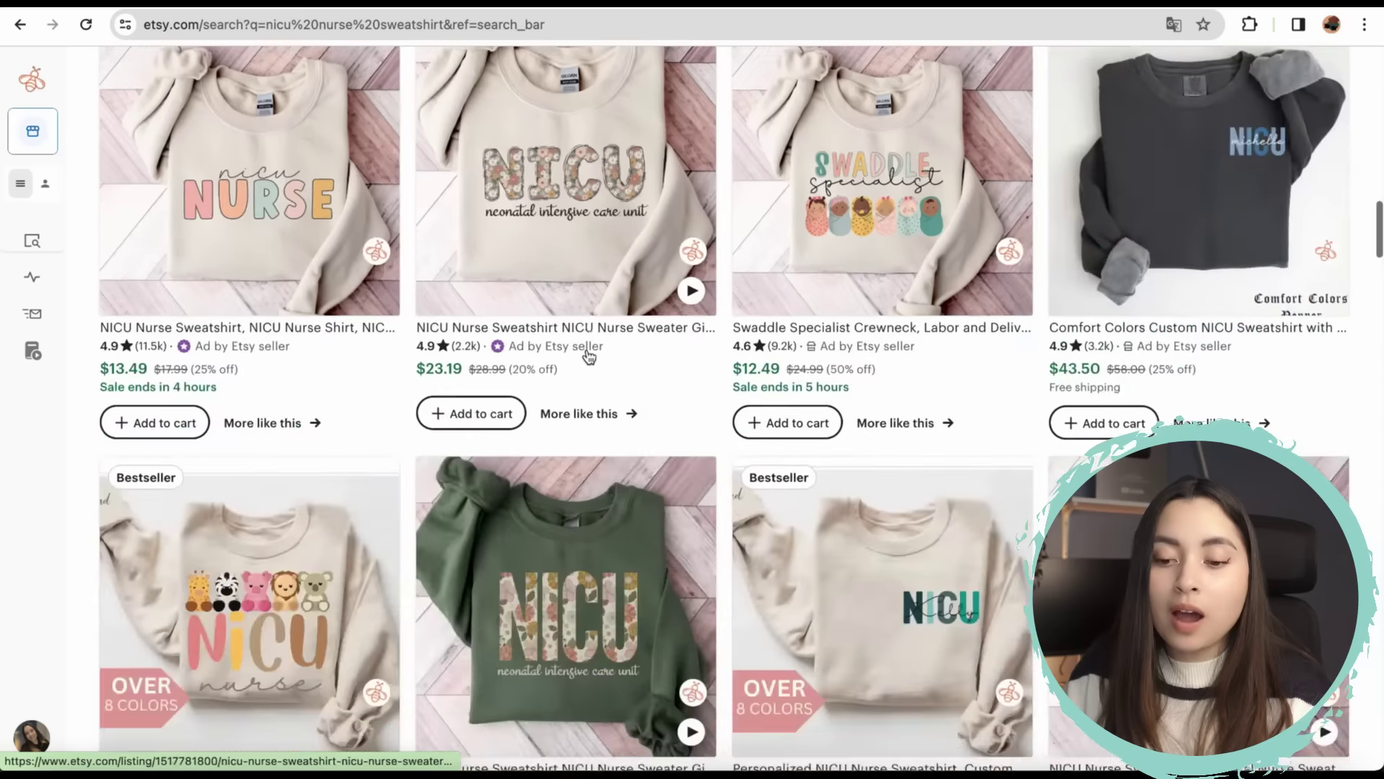
# Step: Open EverBee's Product Analytics for the current search and sort the listings by total sales, highest first
pyautogui.moveTo(12, 231)
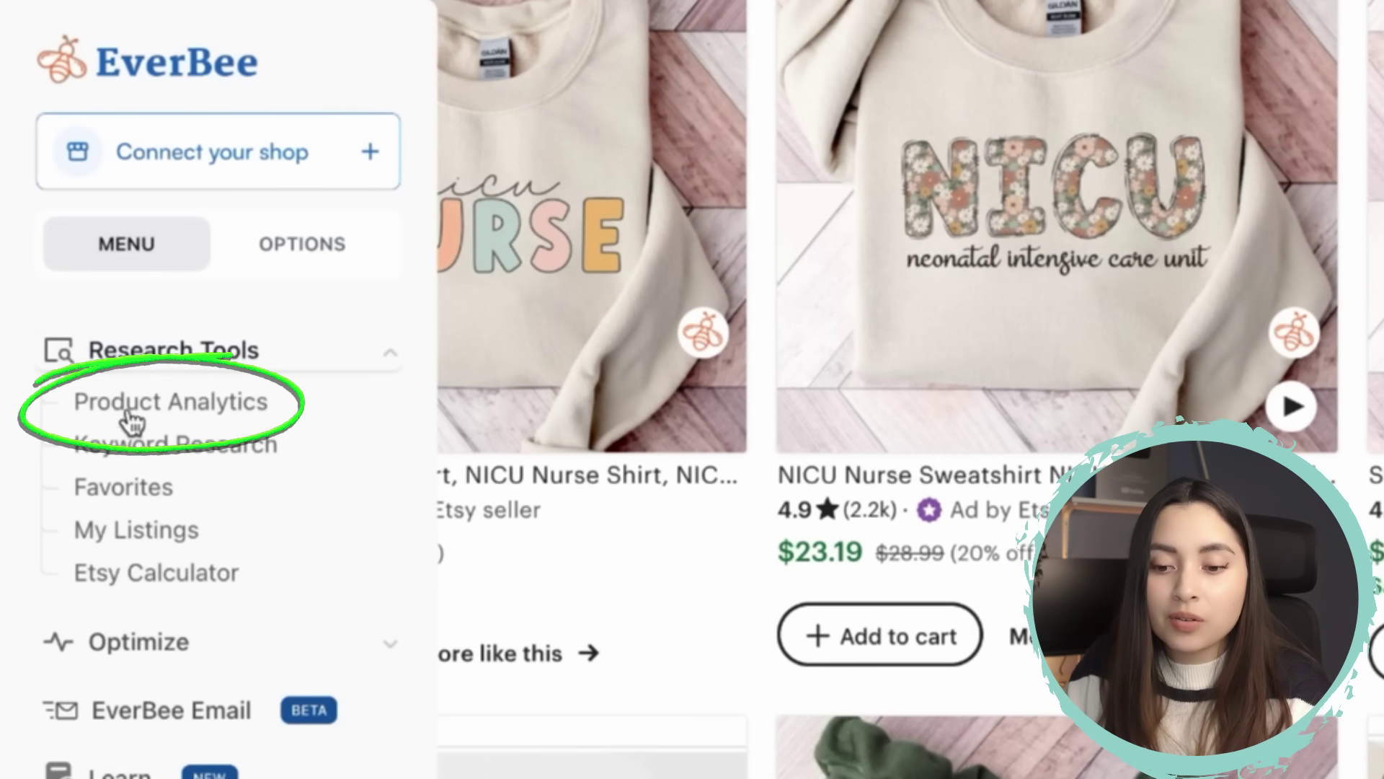
pyautogui.click(186, 409)
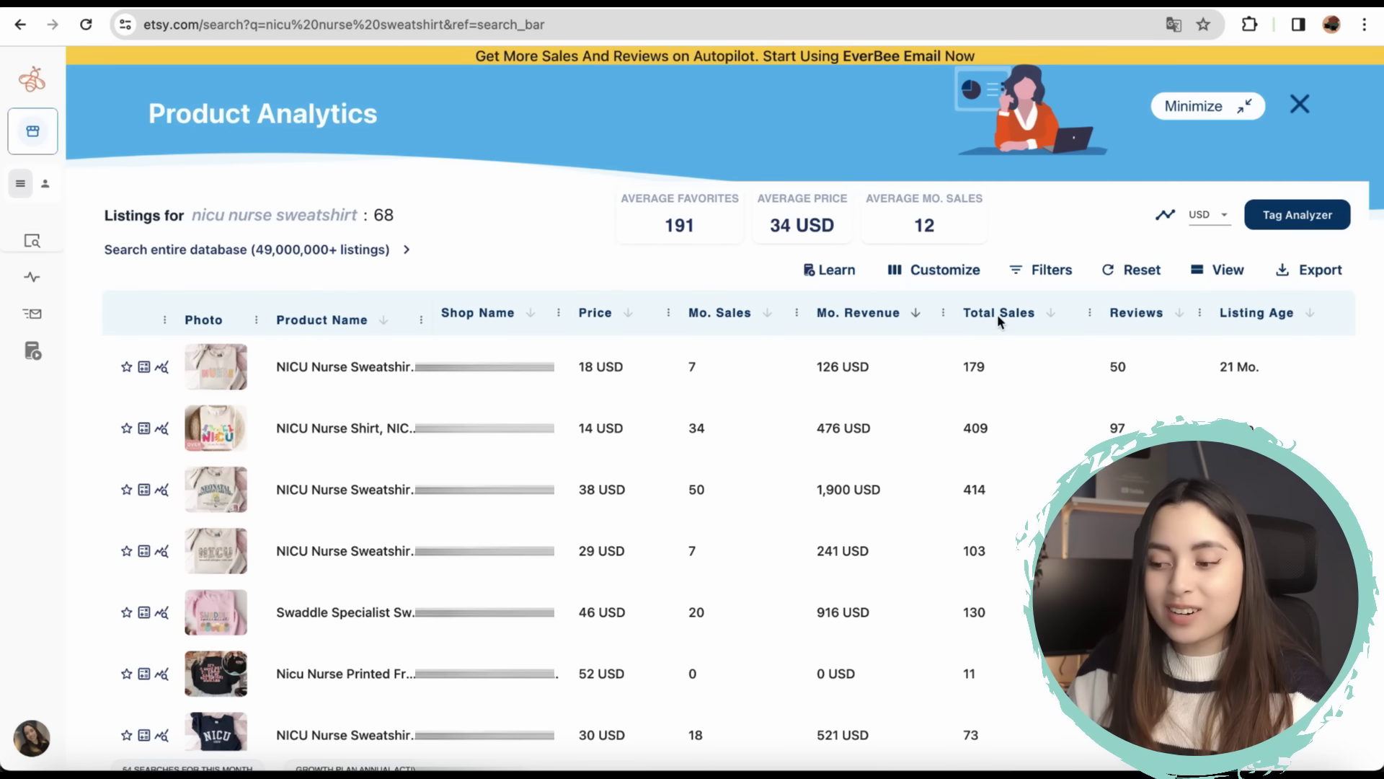
pyautogui.click(1042, 320)
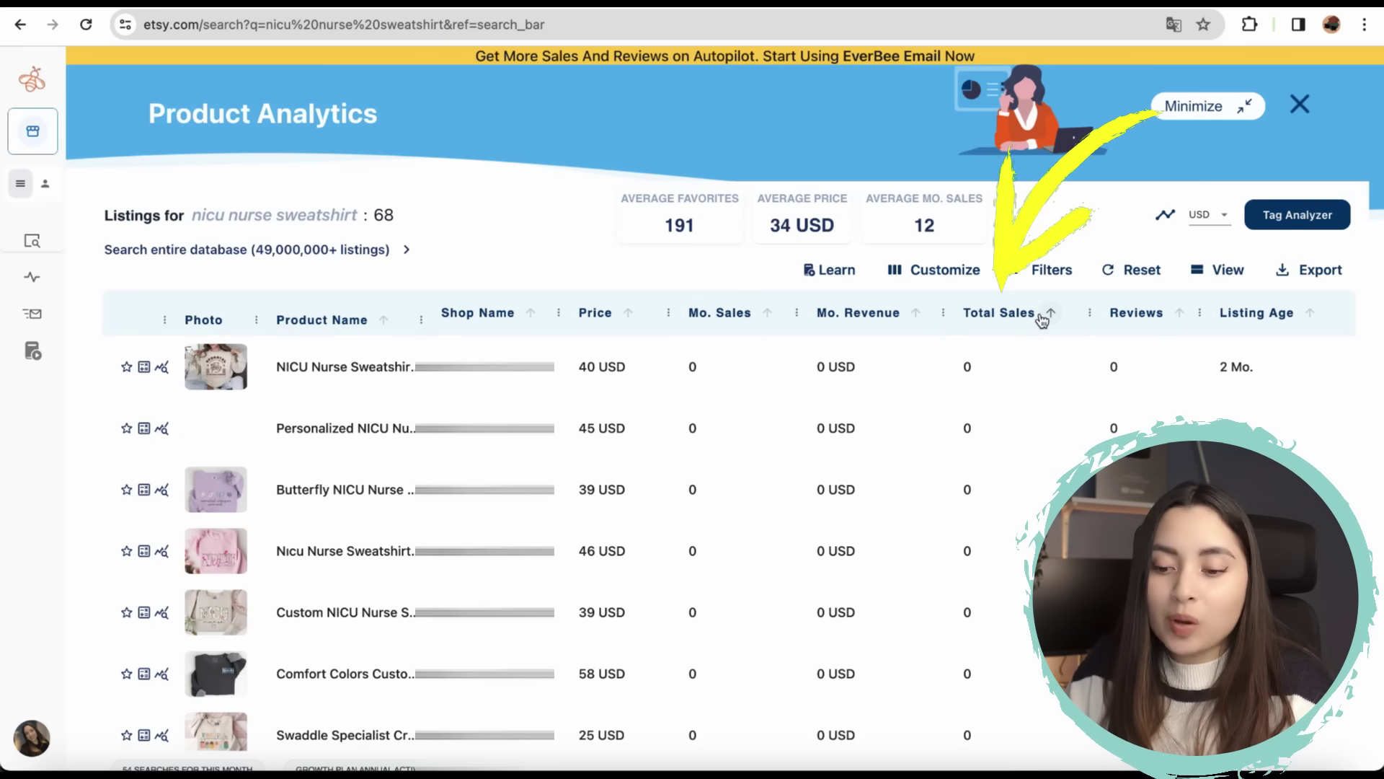
pyautogui.click(1042, 320)
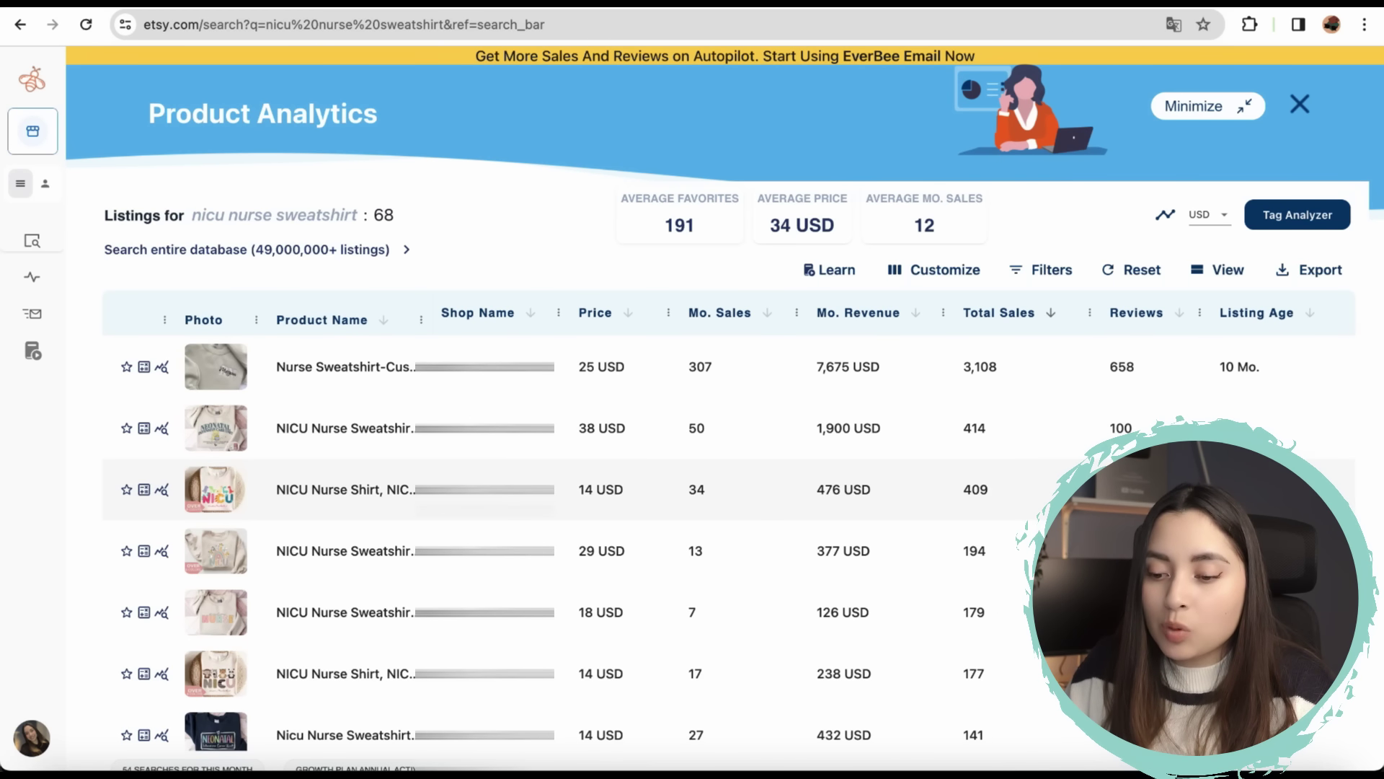
# Step: Open the details of the second listing and copy "NICU Nurse Sweatshirt" from its title into cell A2 of the PALABRAS CLAVES spreadsheet
pyautogui.click(378, 428)
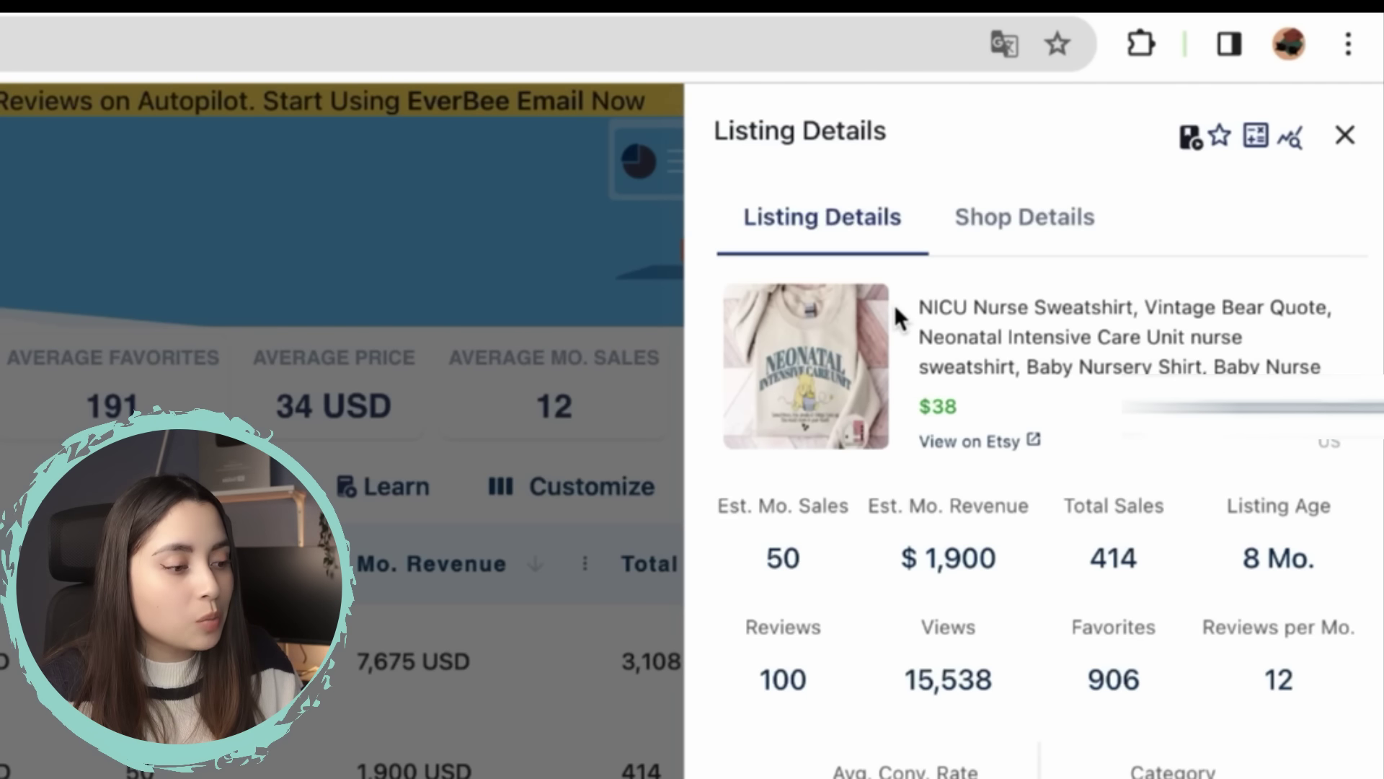
pyautogui.moveTo(923, 306); pyautogui.dragTo(1131, 309)
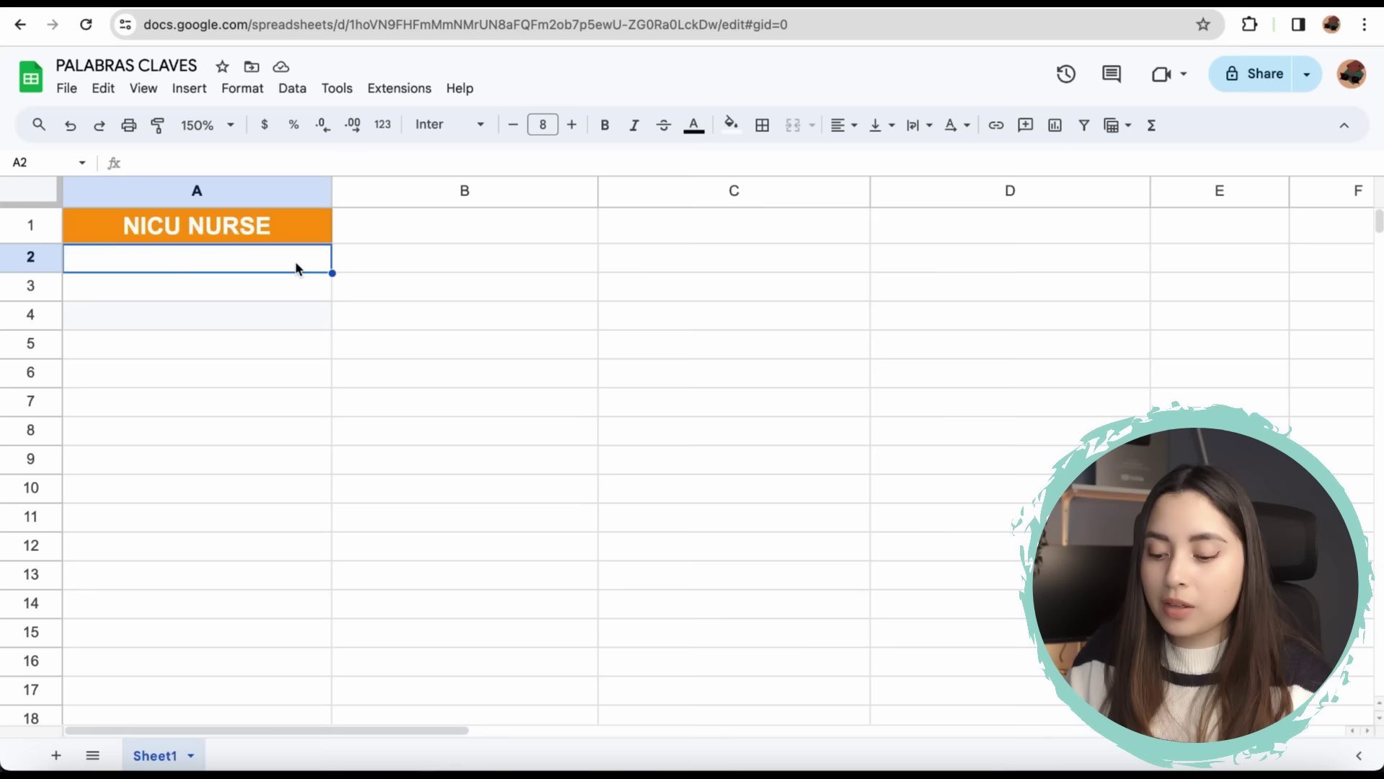
pyautogui.write('NICU Nurse Sweatshirt')
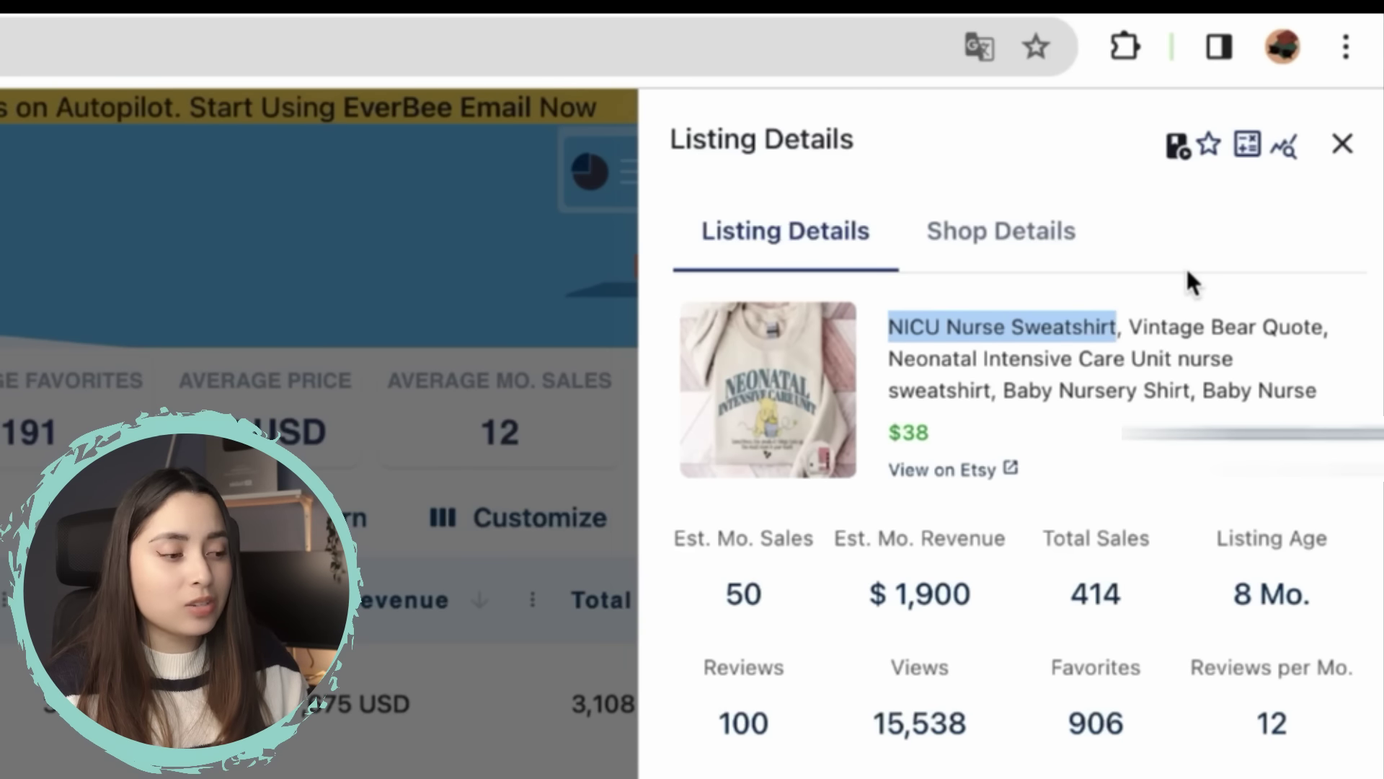
# Step: Copy "Neonatal Intensive Care Unit nurse sweatshirt" from the listing title into cell A3 of the PALABRAS CLAVES spreadsheet
pyautogui.click(872, 362)
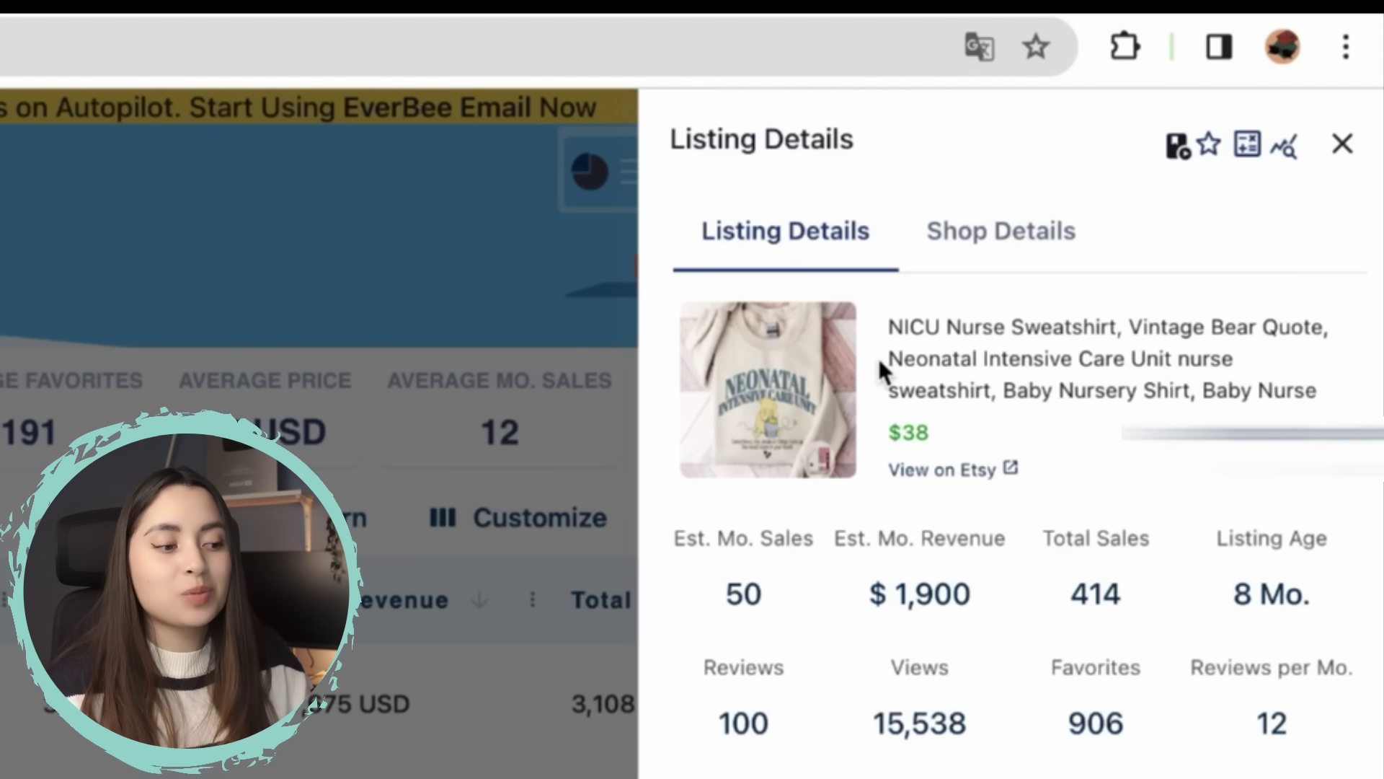
pyautogui.moveTo(880, 359); pyautogui.dragTo(991, 403)
pyautogui.hotkey('ctrl', 'c')
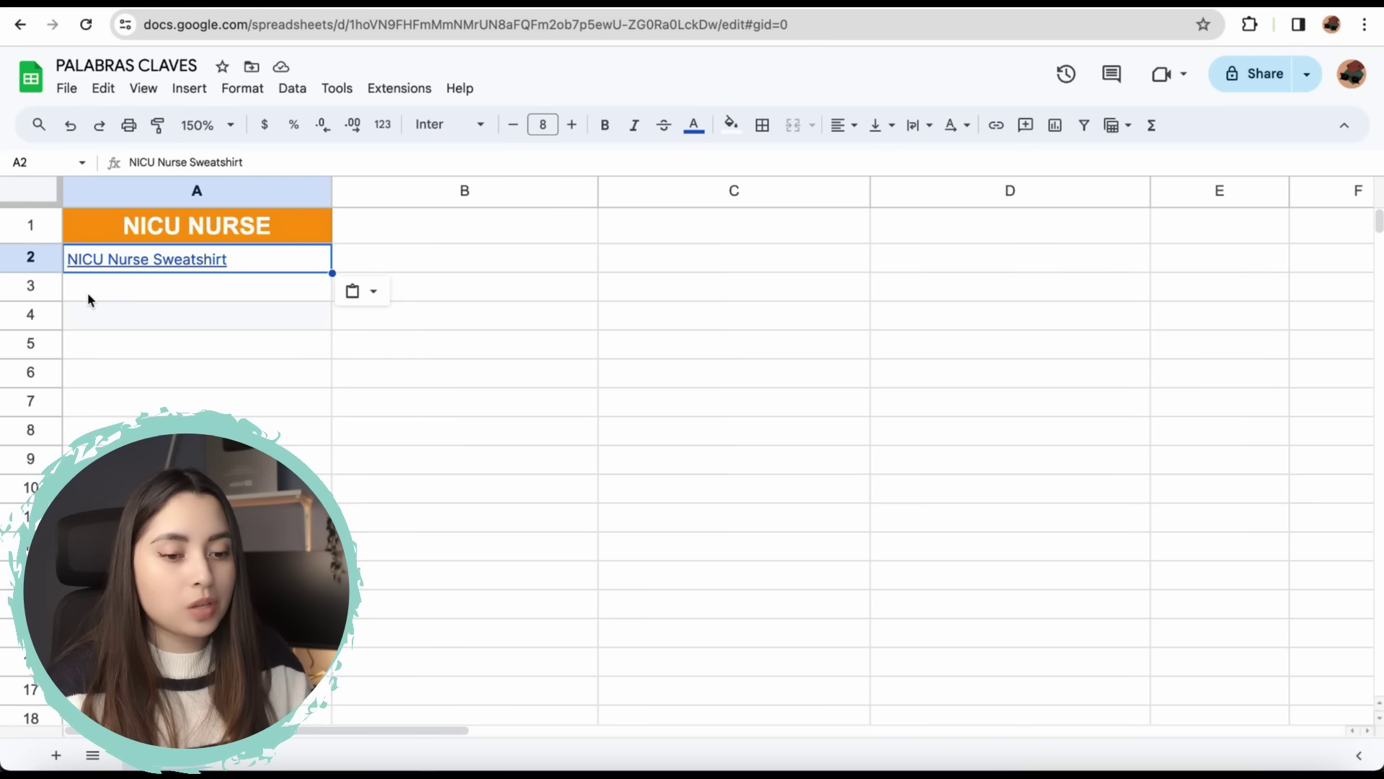
pyautogui.click(90, 297)
pyautogui.hotkey('ctrl', 'v')
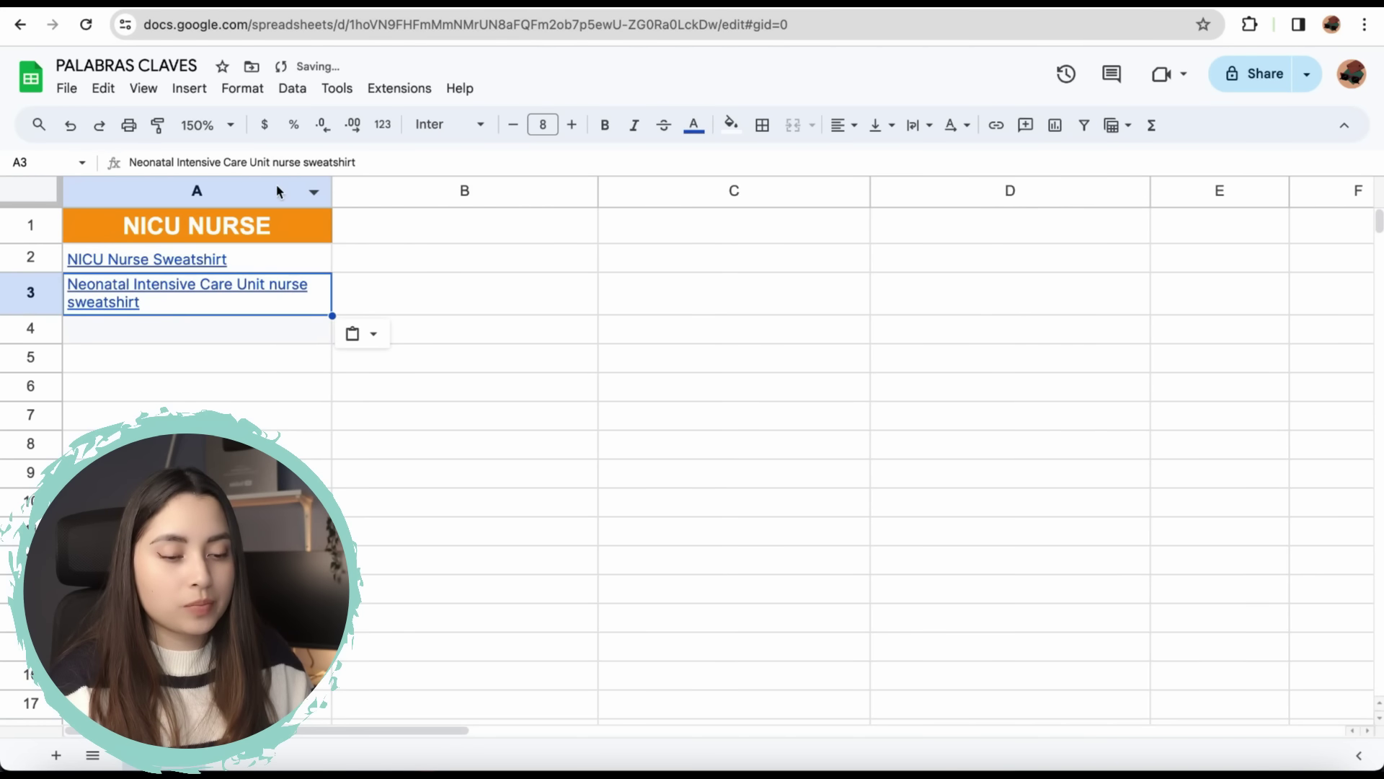
# Step: Return to the listing details and examine its tags table, comparing keyword volume, competition and keyword score
pyautogui.click(387, 7)
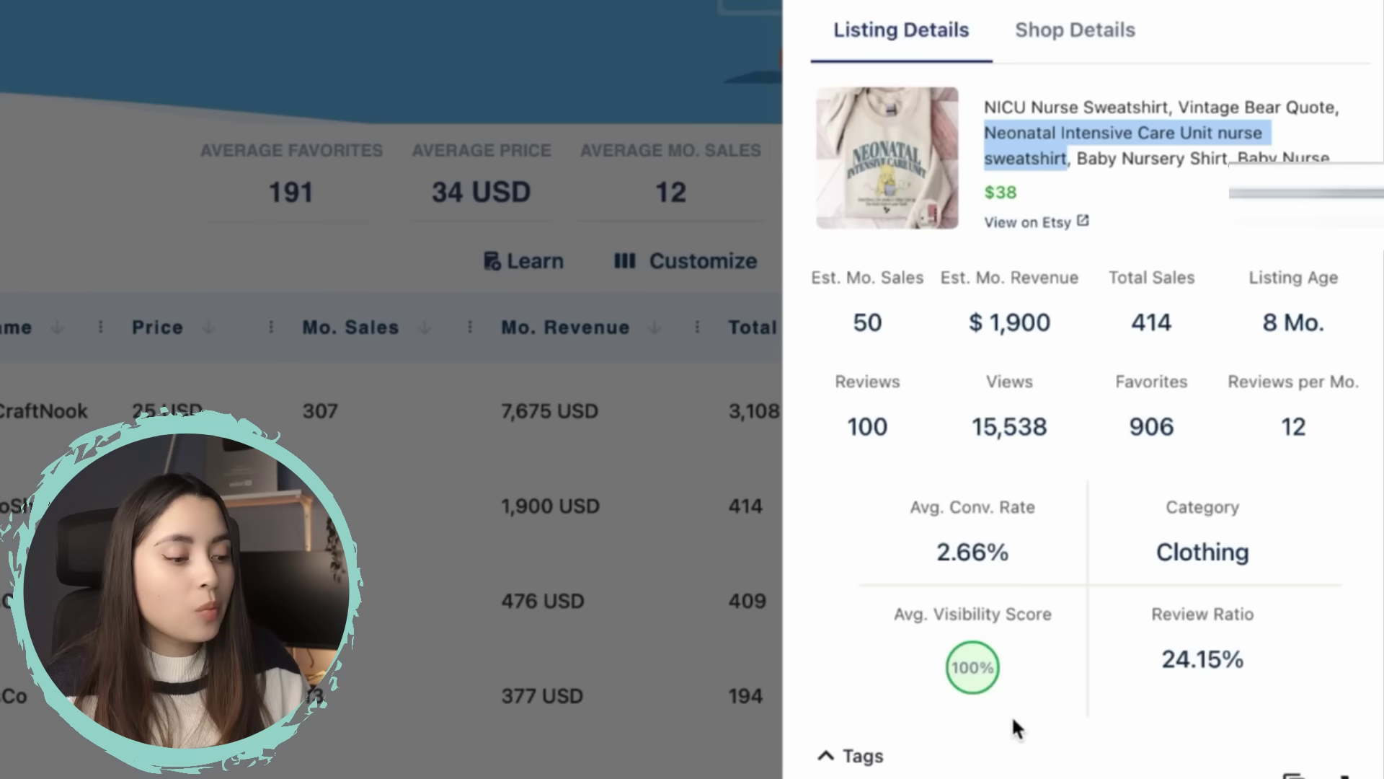
pyautogui.scroll(-5, 1145, 571)
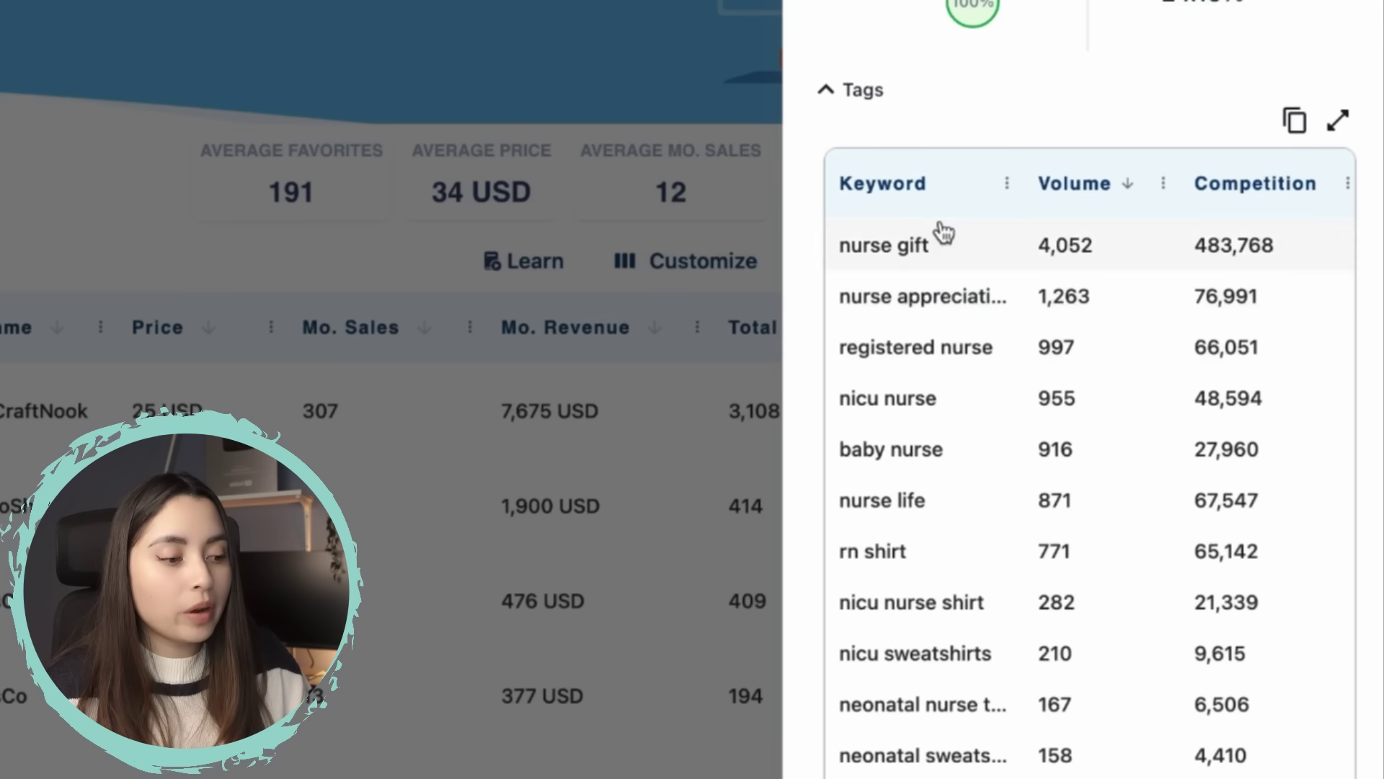
pyautogui.scroll(1, 930, 526)
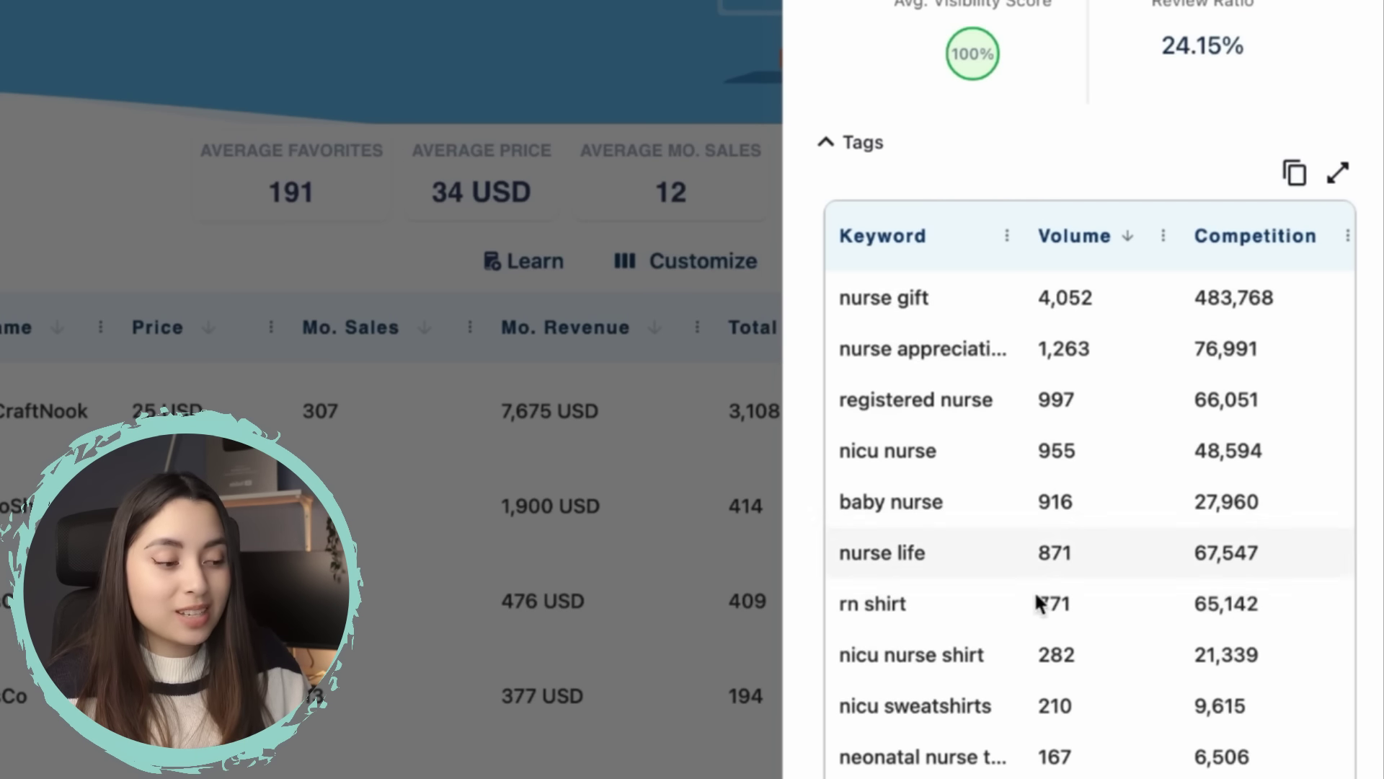
pyautogui.hscroll(3, 1099, 638)
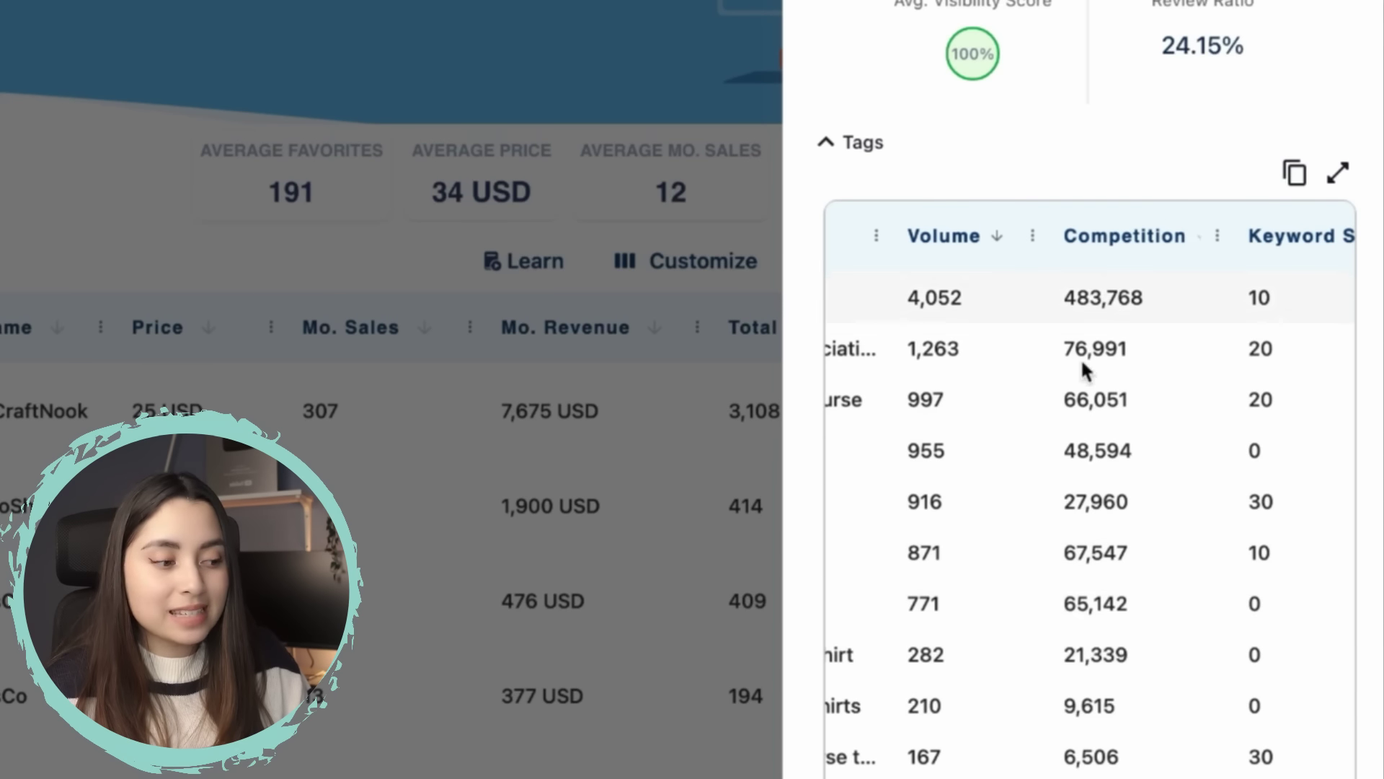
pyautogui.hscroll(2, 1205, 474)
pyautogui.hscroll(1, 1208, 474)
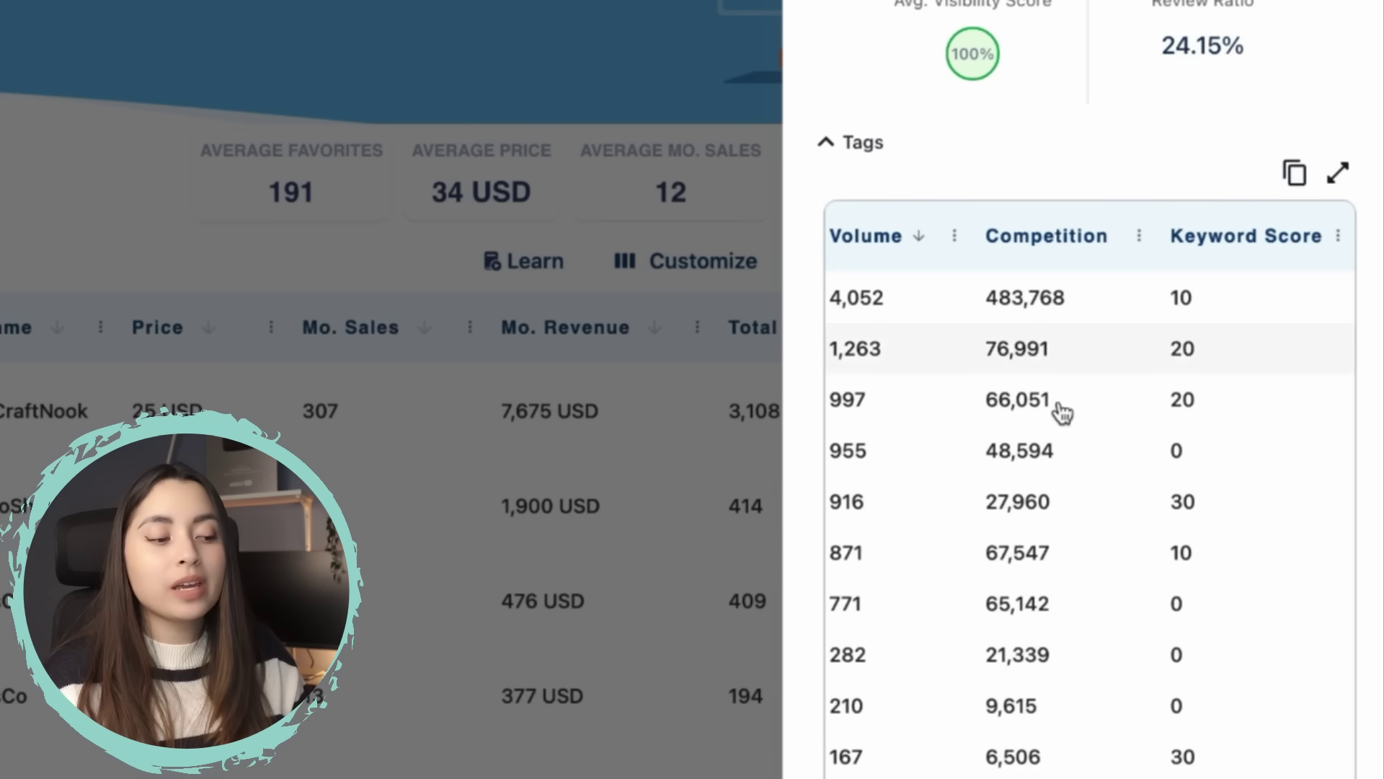
pyautogui.hscroll(-5, 1057, 411)
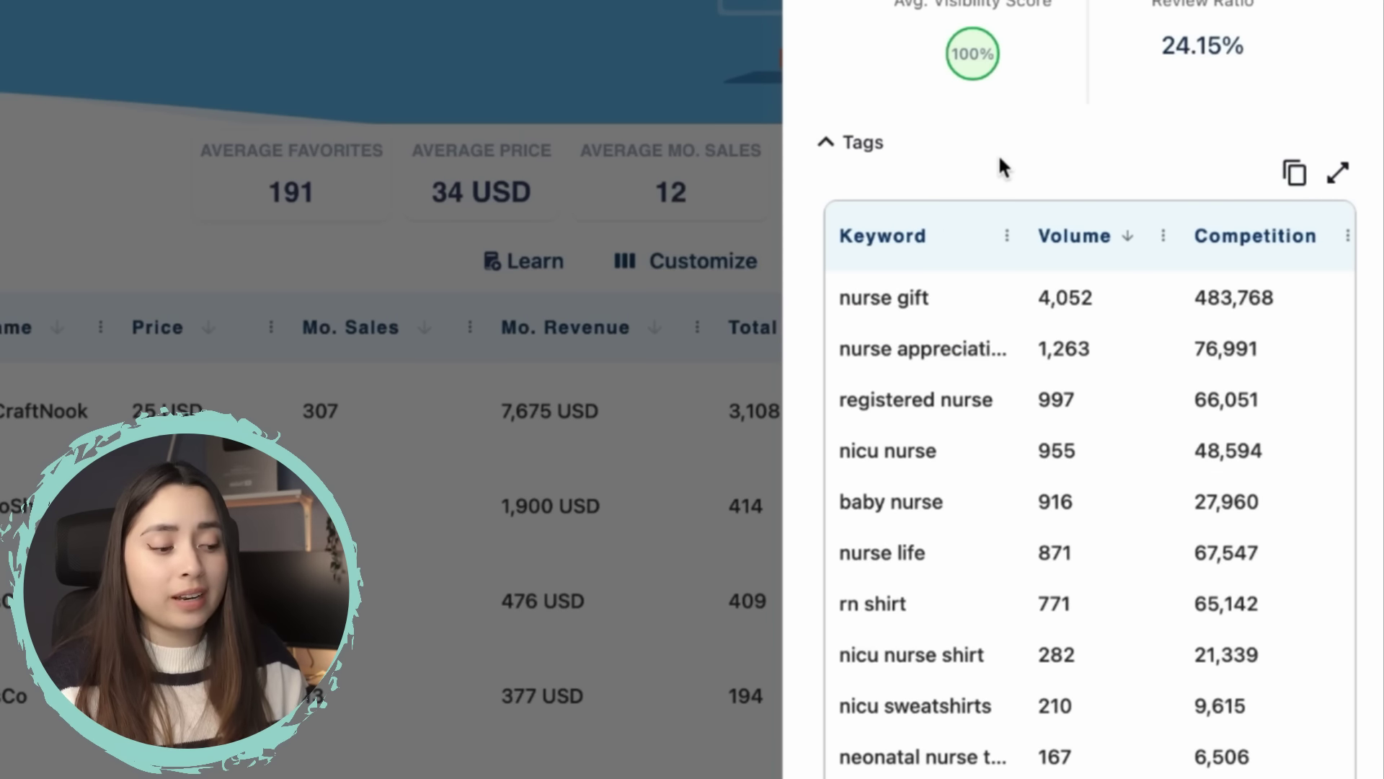
pyautogui.scroll(-3, 964, 180)
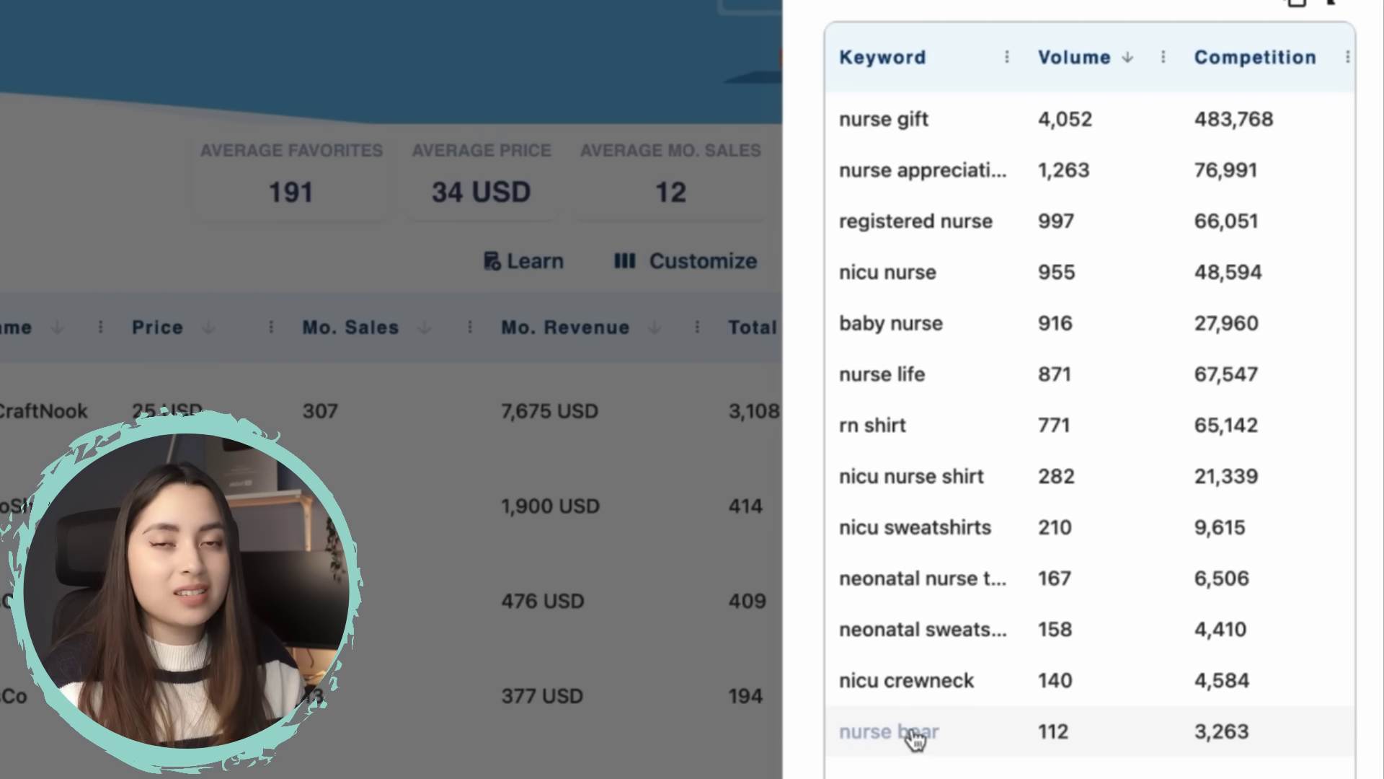
# Step: Copy the tag "nurse appreciation" from the listing's tags table into cell A4 of the PALABRAS CLAVES spreadsheet
pyautogui.scroll(4, 977, 632)
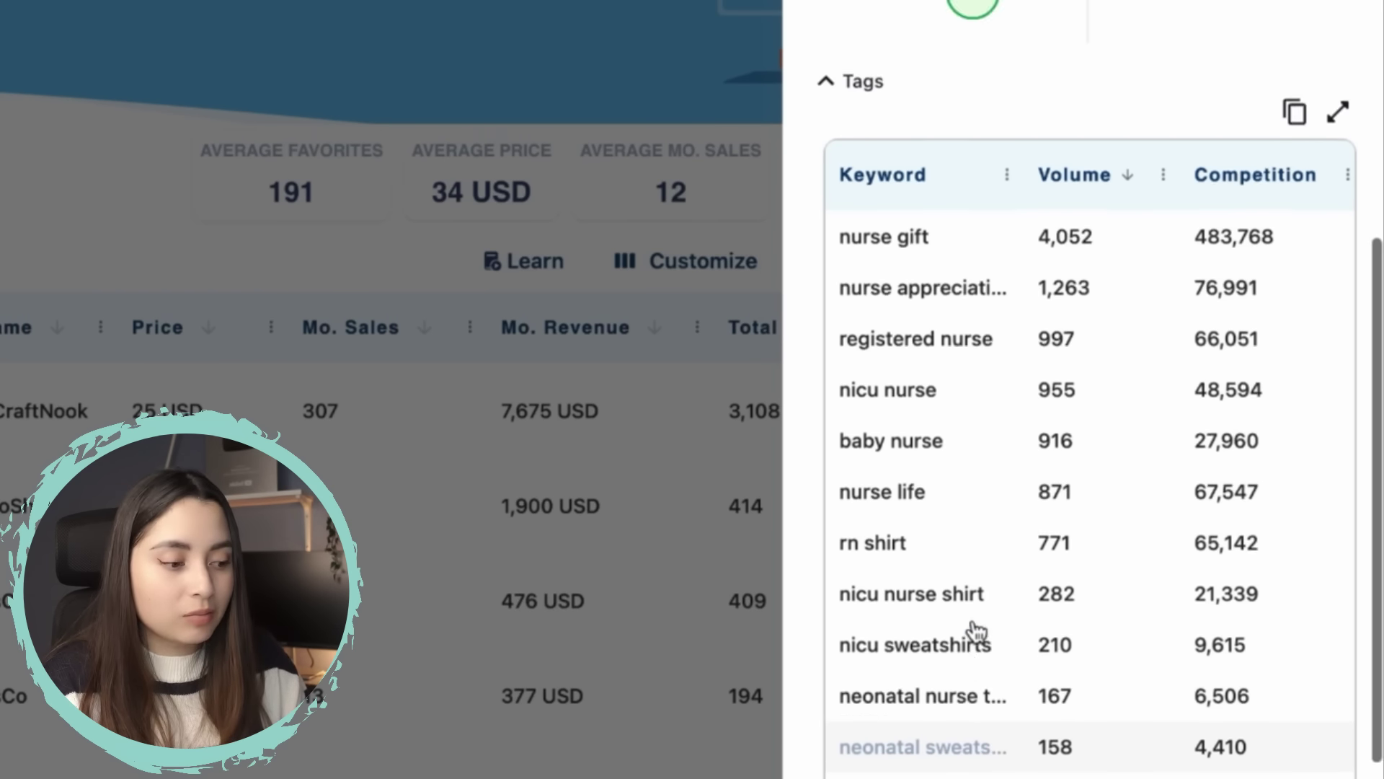
pyautogui.scroll(-1, 908, 454)
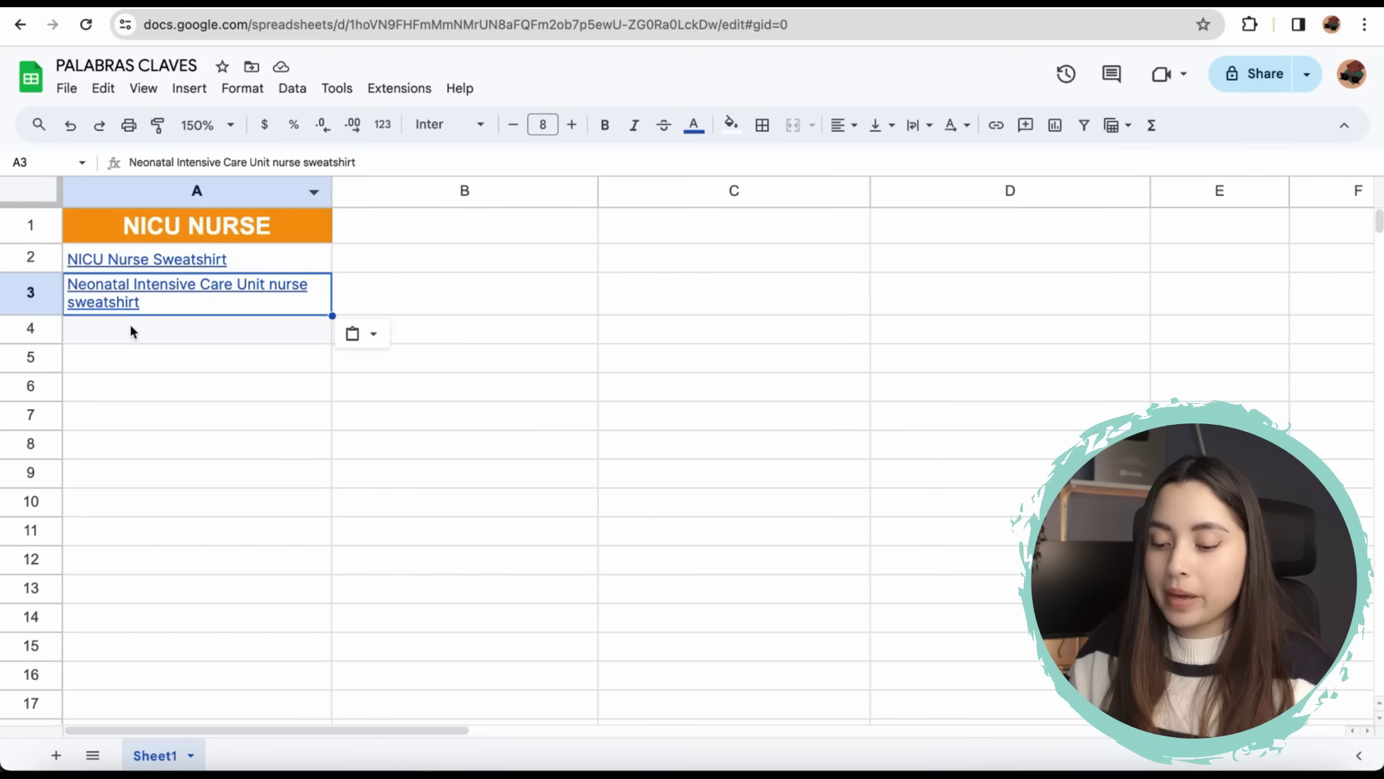
pyautogui.click(238, 338)
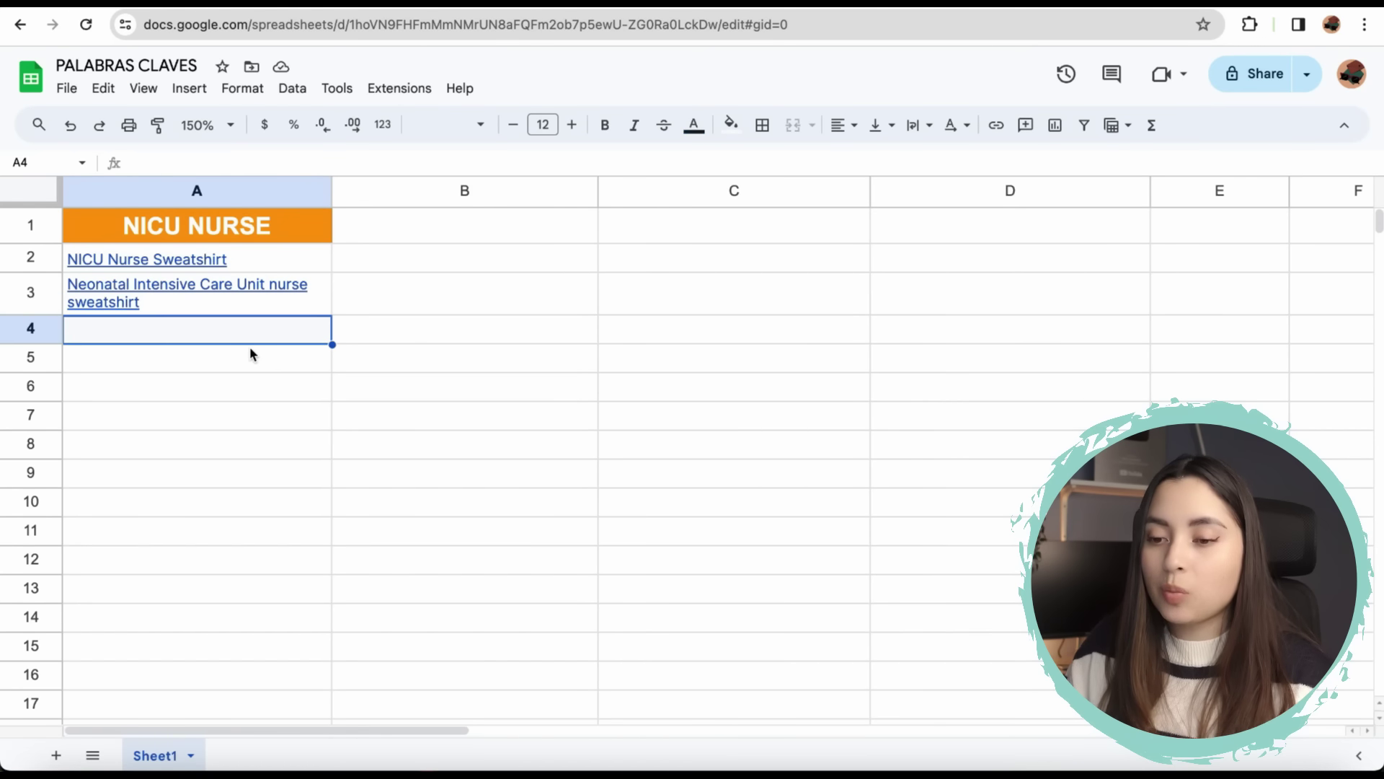
pyautogui.write('nurse appreciation')
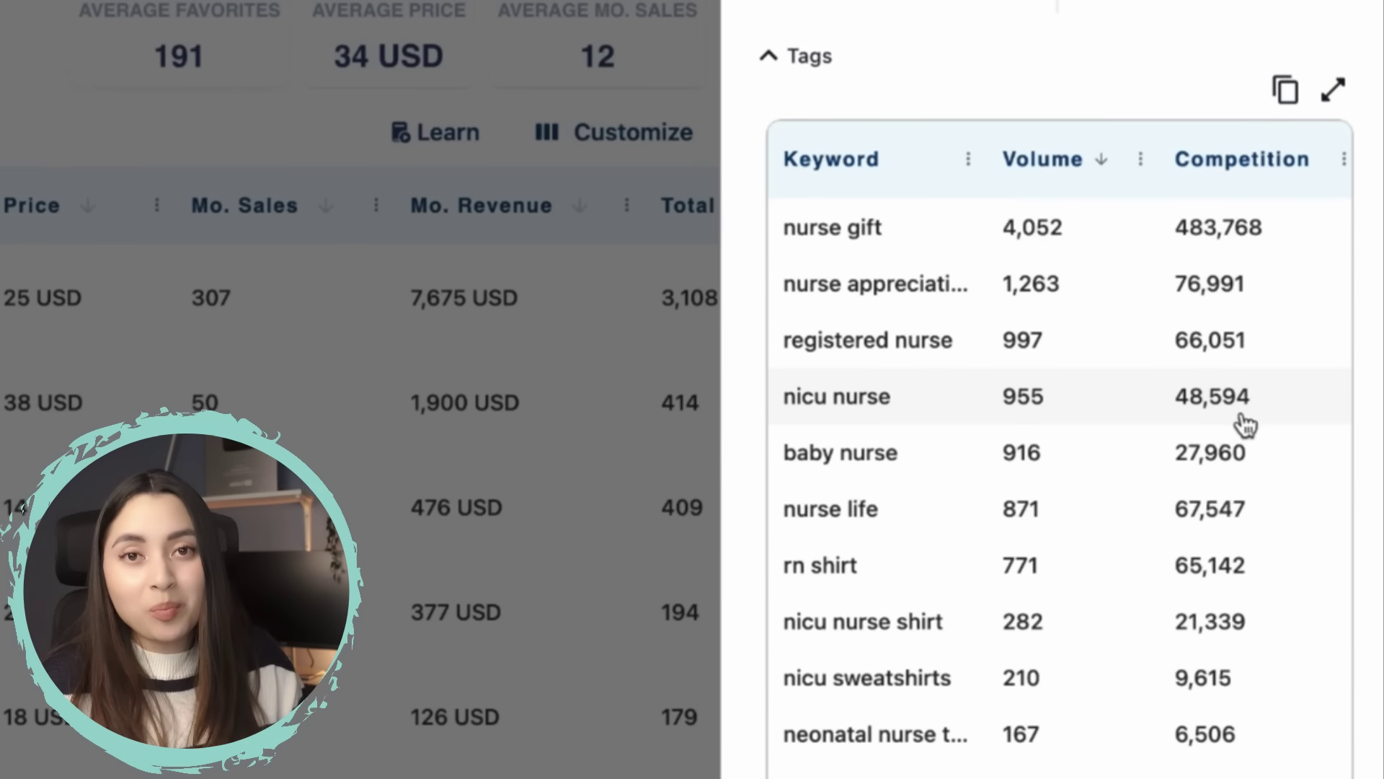
# Step: Return to the EverBee listing details and sort the tags table by keyword score, highest first
pyautogui.hscroll(5, 1178, 426)
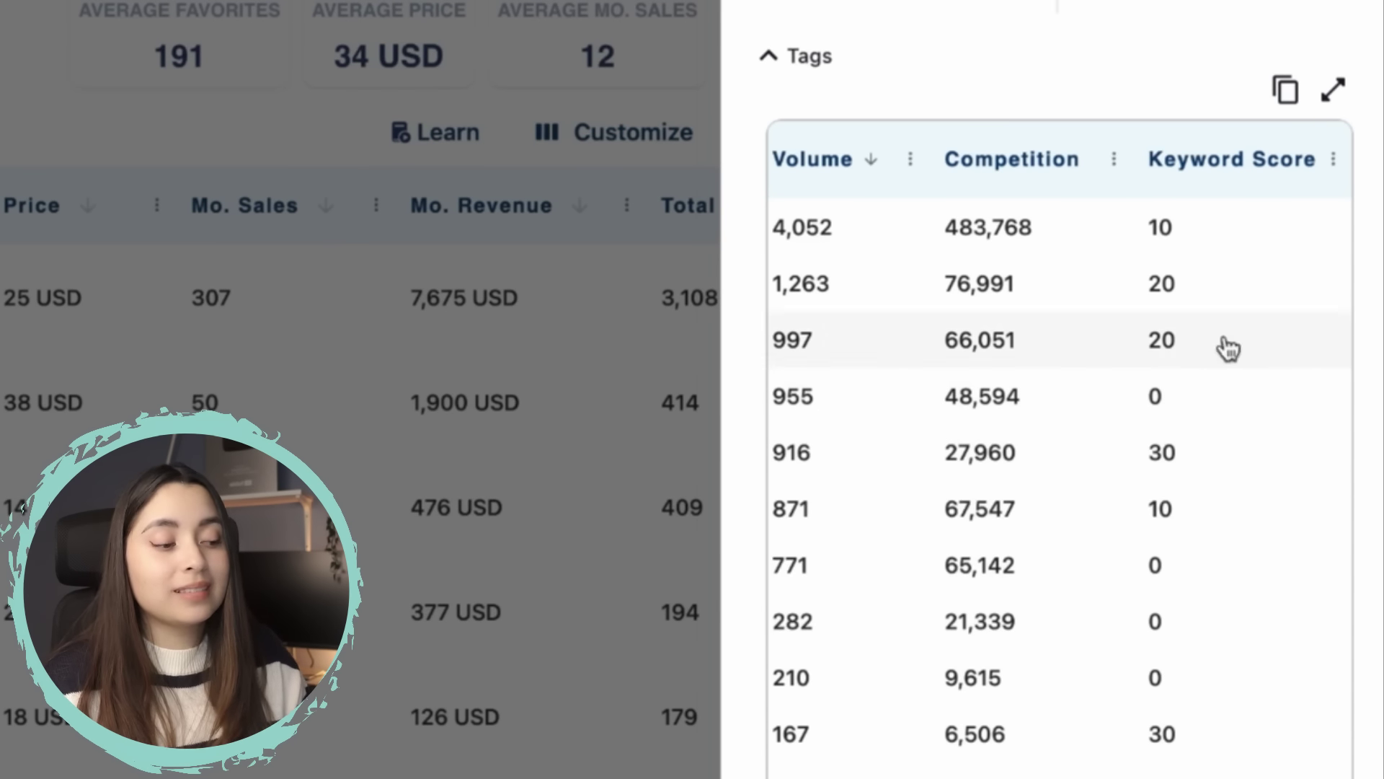
pyautogui.moveTo(1225, 170)
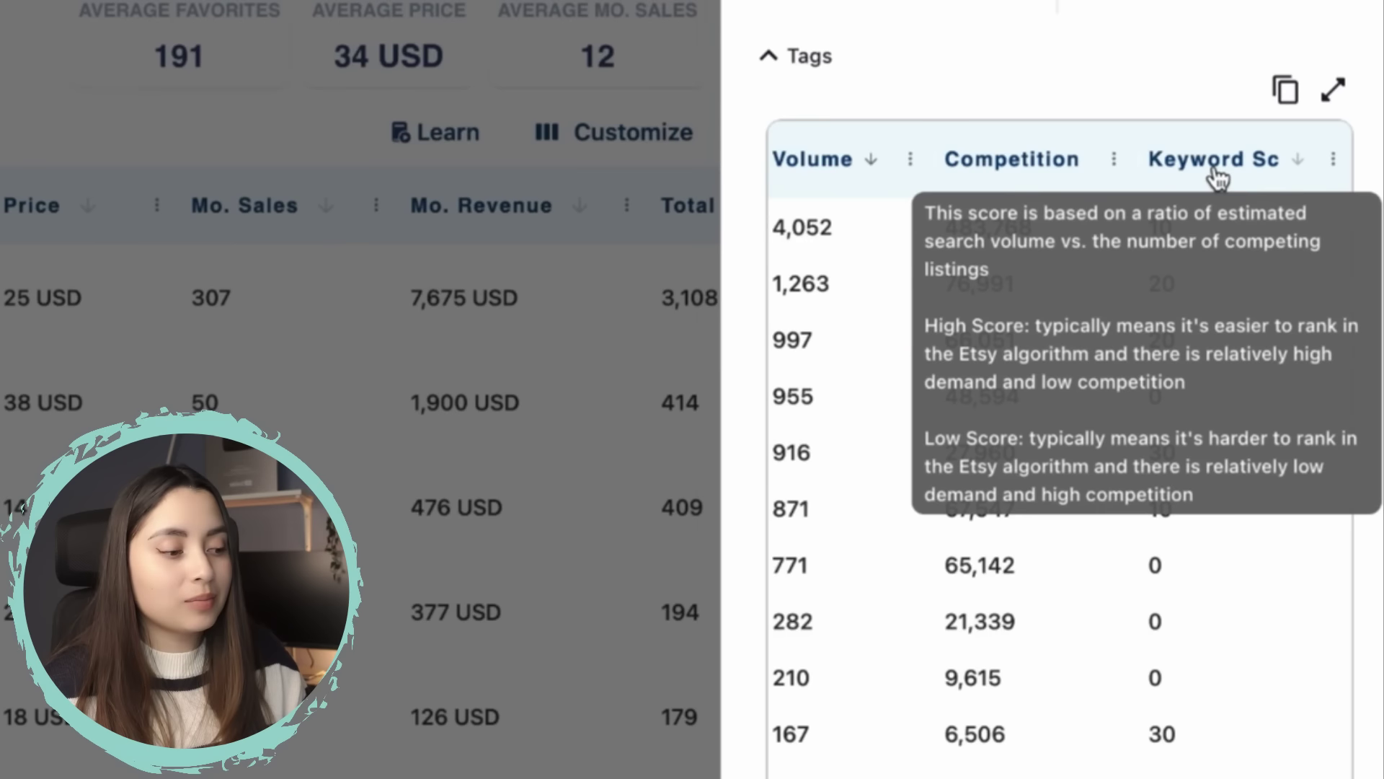
pyautogui.click(1206, 167)
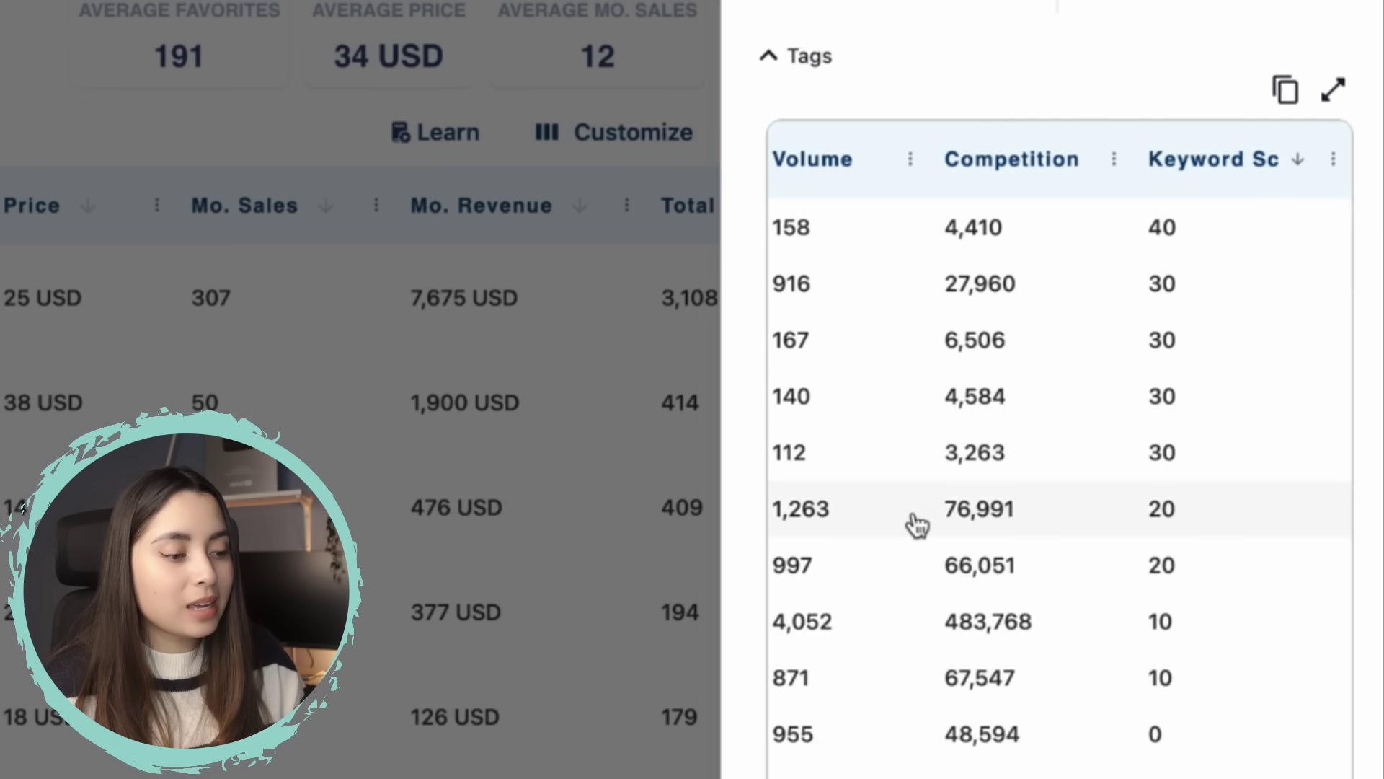
# Step: Add the tags "neonatal sweatshirt" in cell A5 and "baby nurse" in cell A6 of the PALABRAS CLAVES spreadsheet
pyautogui.hscroll(-3, 917, 525)
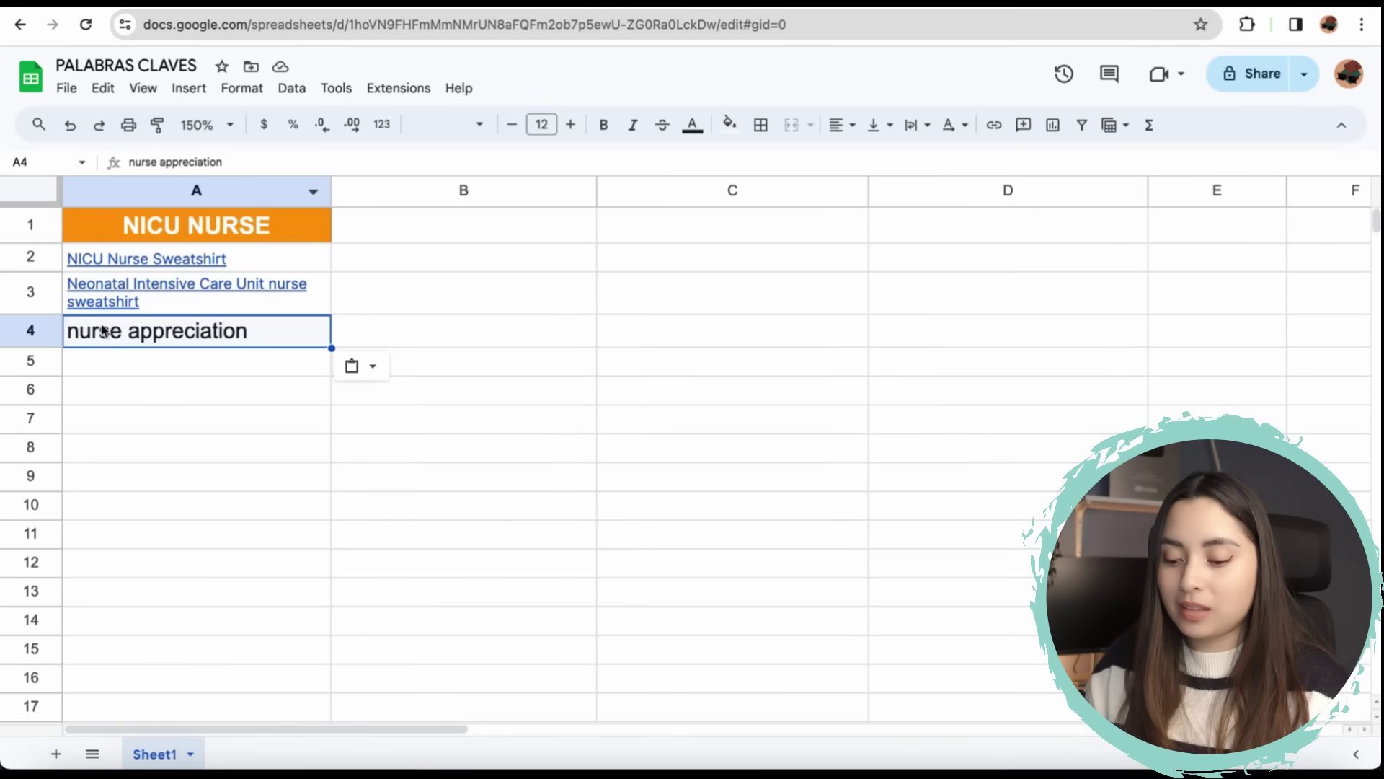
pyautogui.click(101, 362)
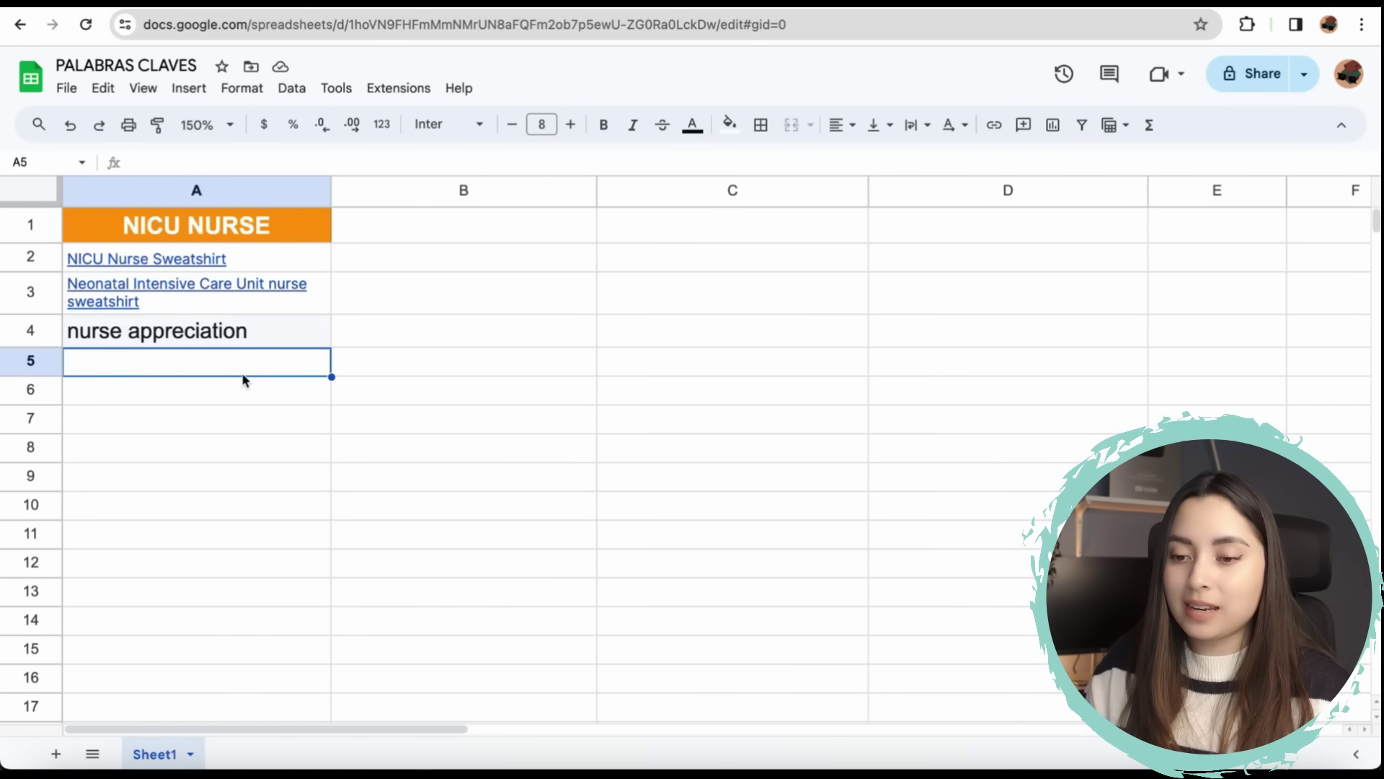
pyautogui.write('neonatal sweatshirt')
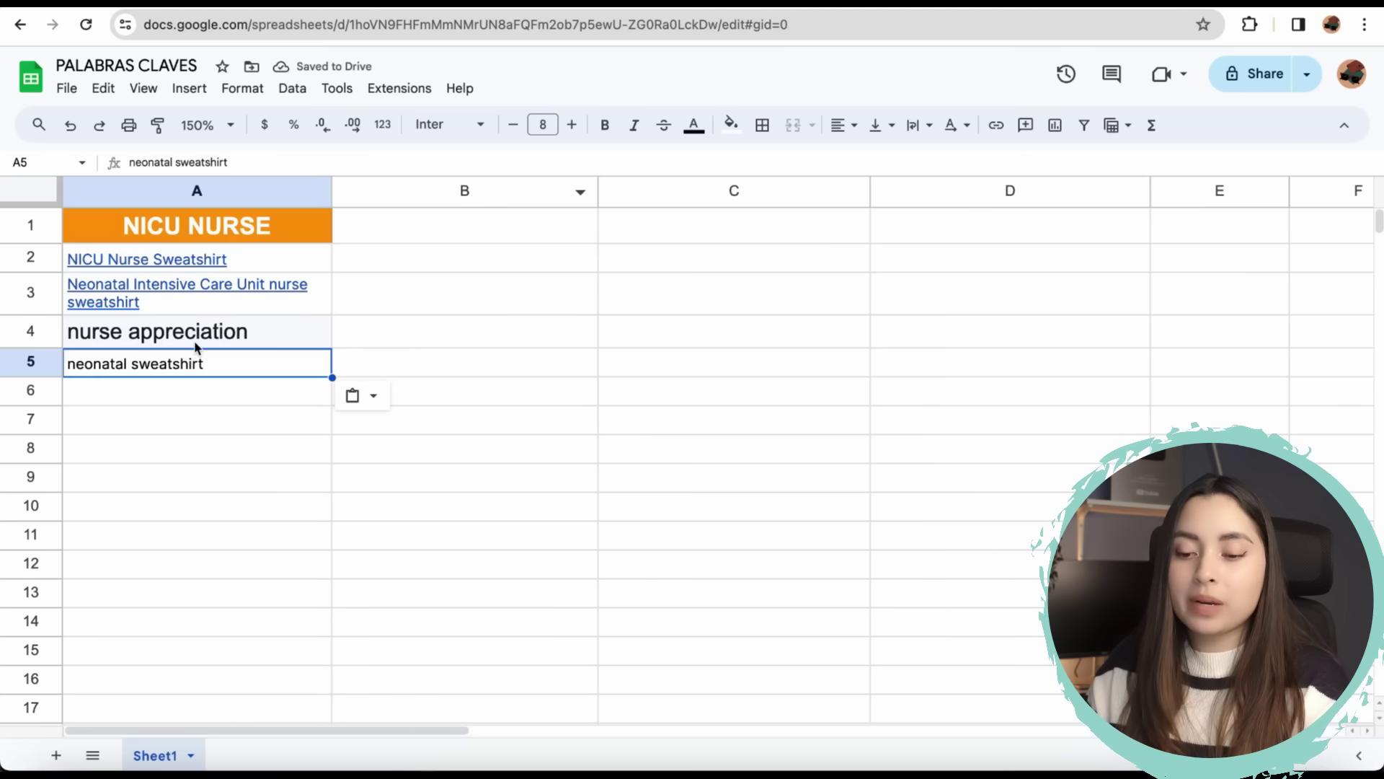
pyautogui.click(167, 390)
pyautogui.write('baby nurse')
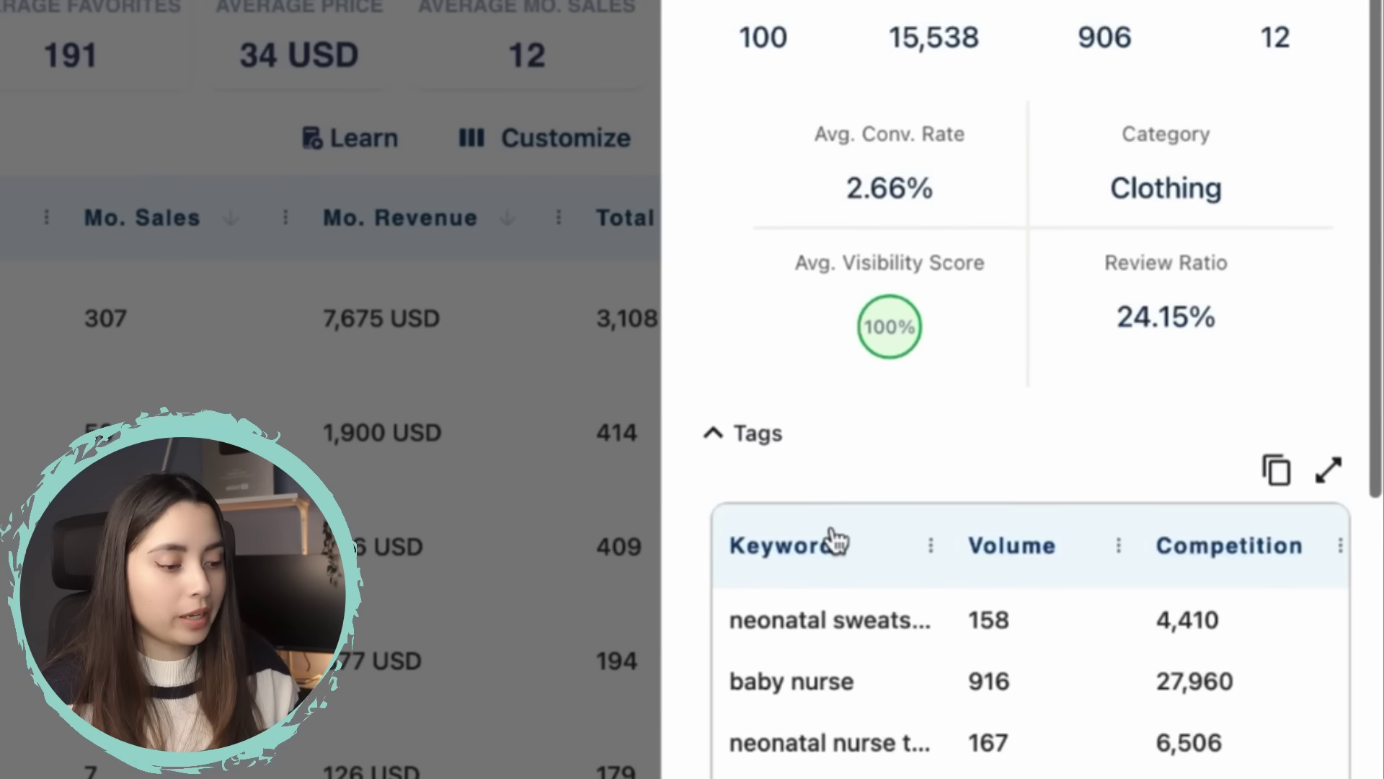
# Step: Find another high-scoring tag in the listing's tags table and enter "nicu crewneck" in cell A7 of the spreadsheet
pyautogui.scroll(-5, 829, 541)
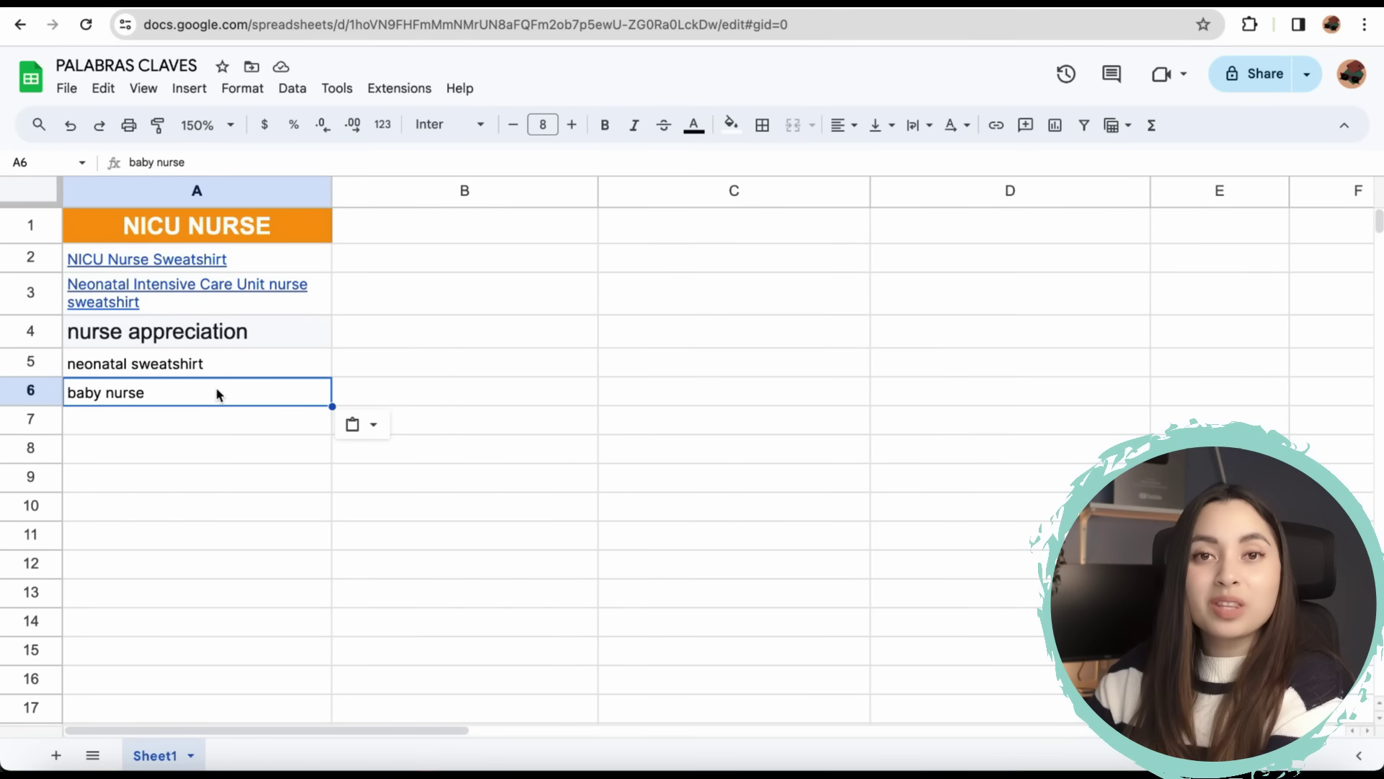
pyautogui.press('Down')
pyautogui.write('nicu crewneck')
# Step: Fill cells A8 to A15 with more NICU nurse keywords, from "Nurse Appreciation Gift" through "intensive care unit"
pyautogui.press('Down')
pyautogui.press('Down')
pyautogui.press('Down')
pyautogui.press('Down')
pyautogui.press('Down')
pyautogui.press('Down')
pyautogui.press('Down')
pyautogui.press('Down')
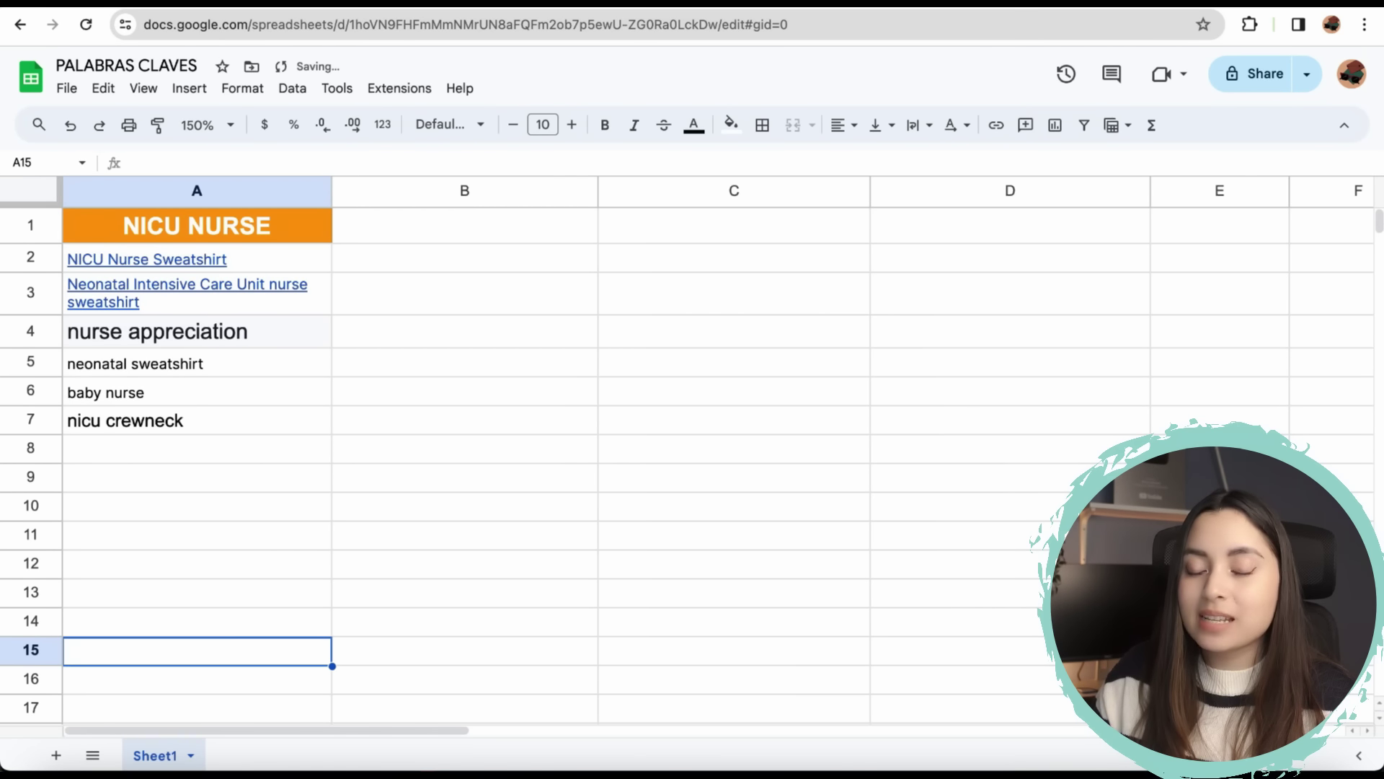
pyautogui.press('Up')
pyautogui.press('Up')
pyautogui.press('Up')
pyautogui.press('Up')
pyautogui.press('Up')
pyautogui.press('Up')
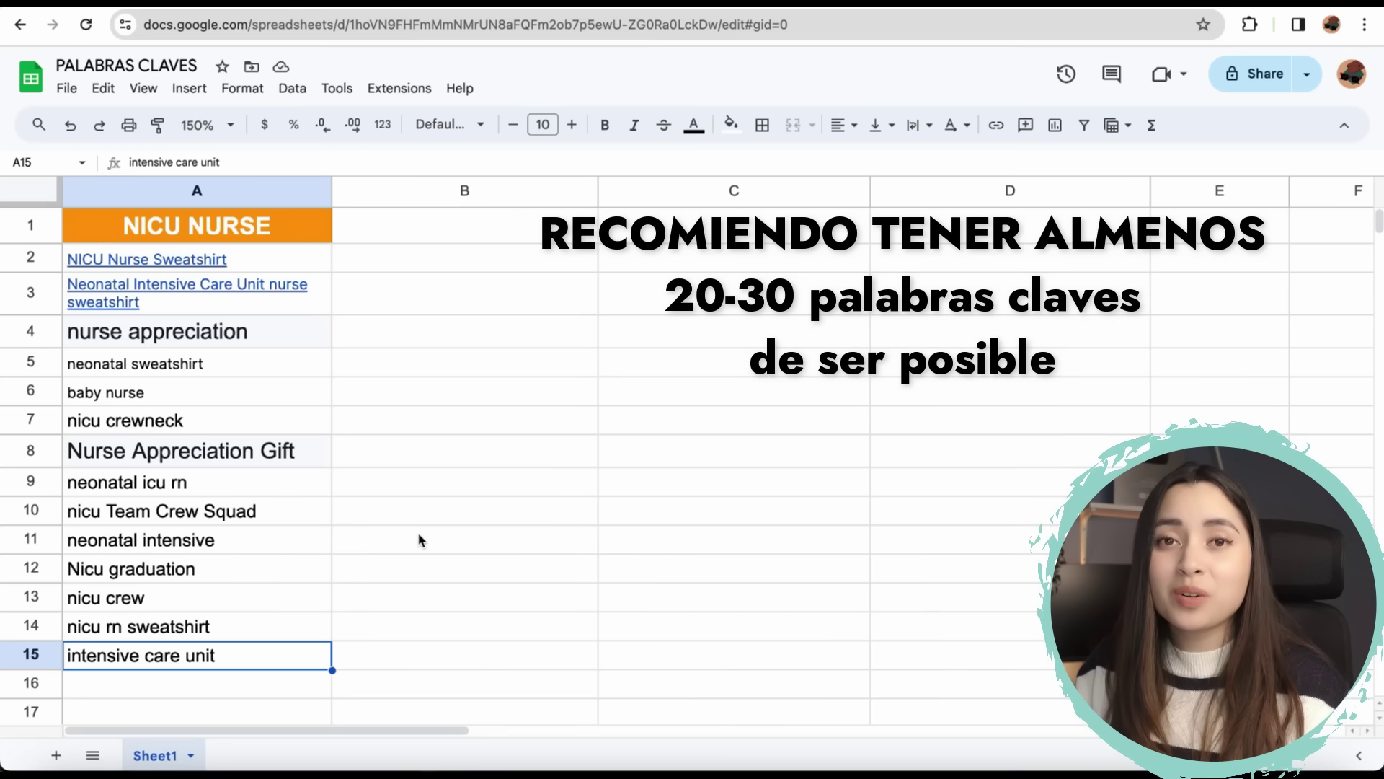
# Step: Review the collected keywords in column A, going from cell A15 up to cell A4
pyautogui.press('Up')
pyautogui.press('Up')
pyautogui.press('Up')
pyautogui.press('Up')
pyautogui.press('Up')
pyautogui.press('Up')
pyautogui.press('Up')
pyautogui.press('Up')
pyautogui.press('Up')
pyautogui.press('Up')
pyautogui.press('Up')
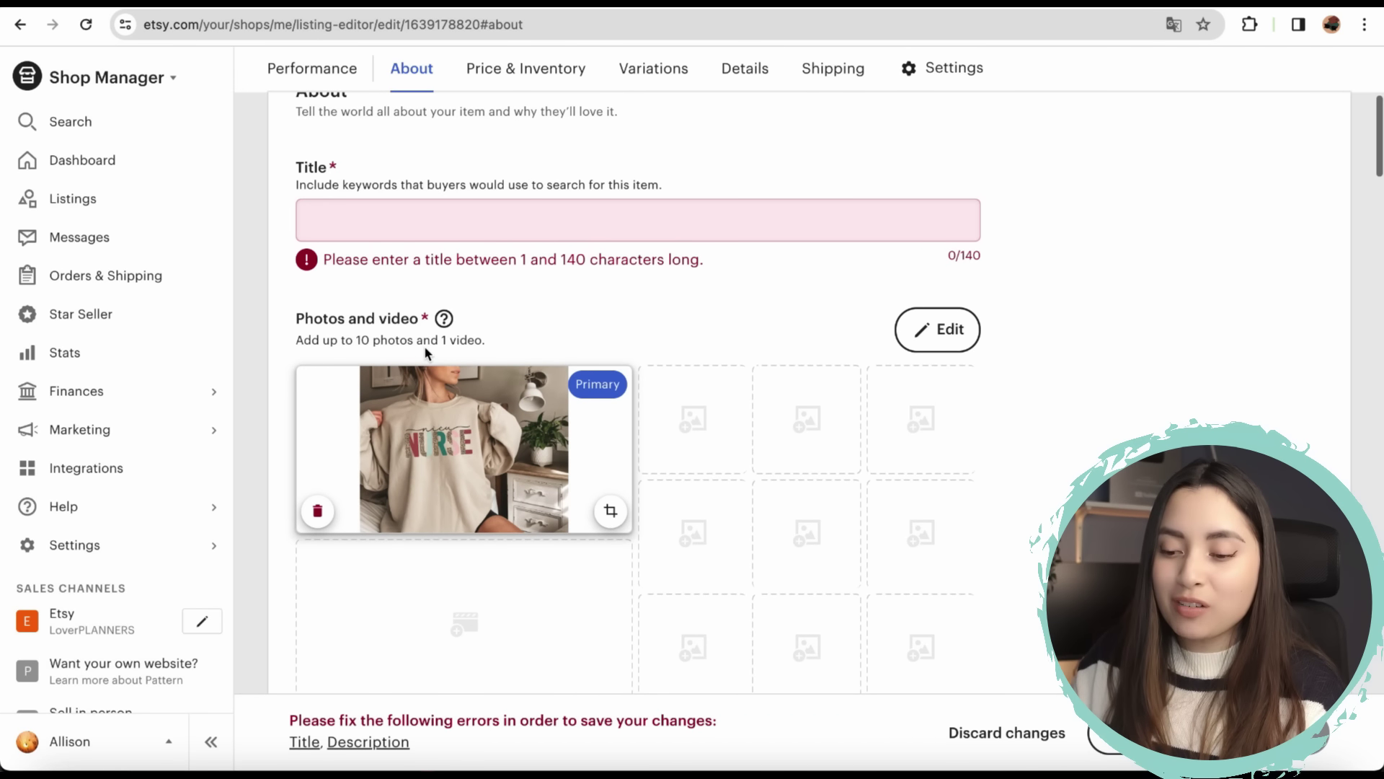
# Step: Copy "NICU Nurse Sweatshirt" from cell A2 of the spreadsheet into the empty title of the Etsy listing
pyautogui.click(431, 437)
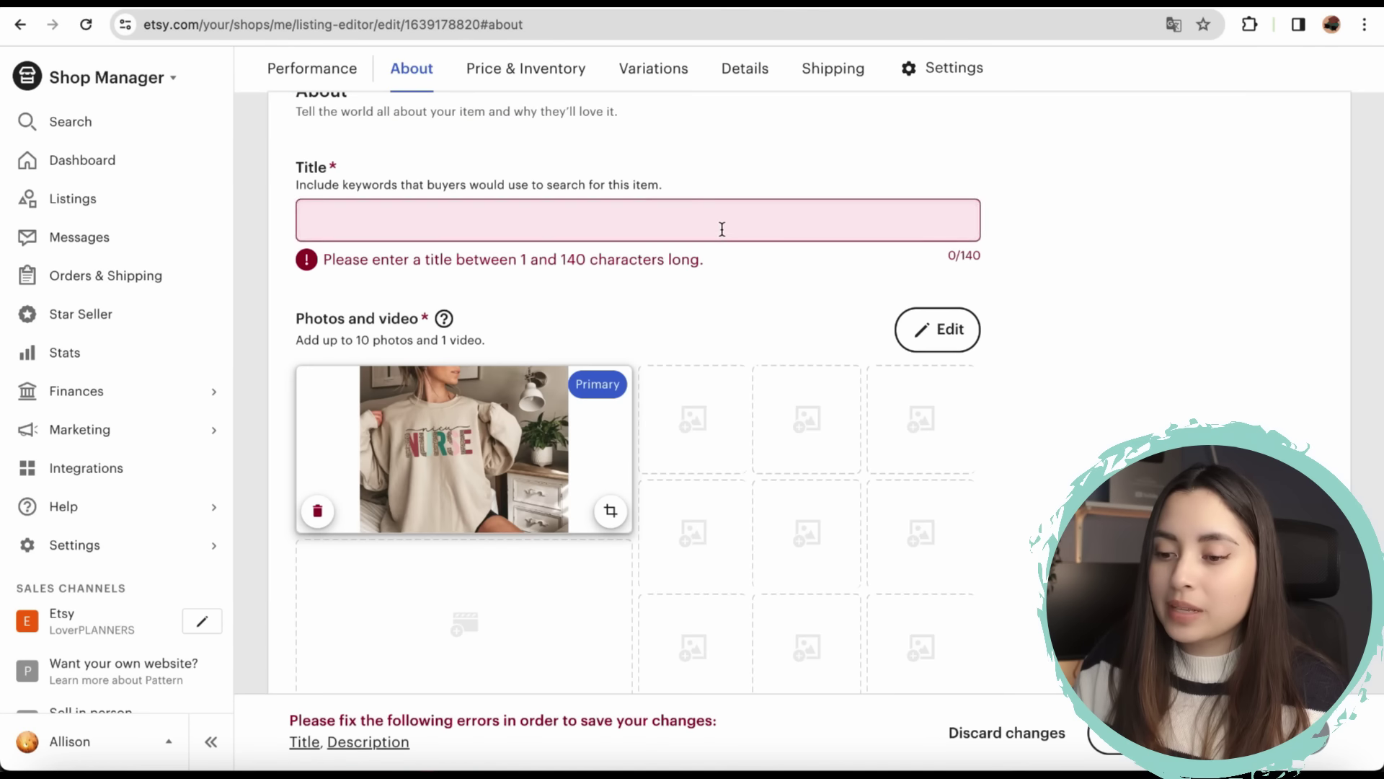
pyautogui.click(454, 296)
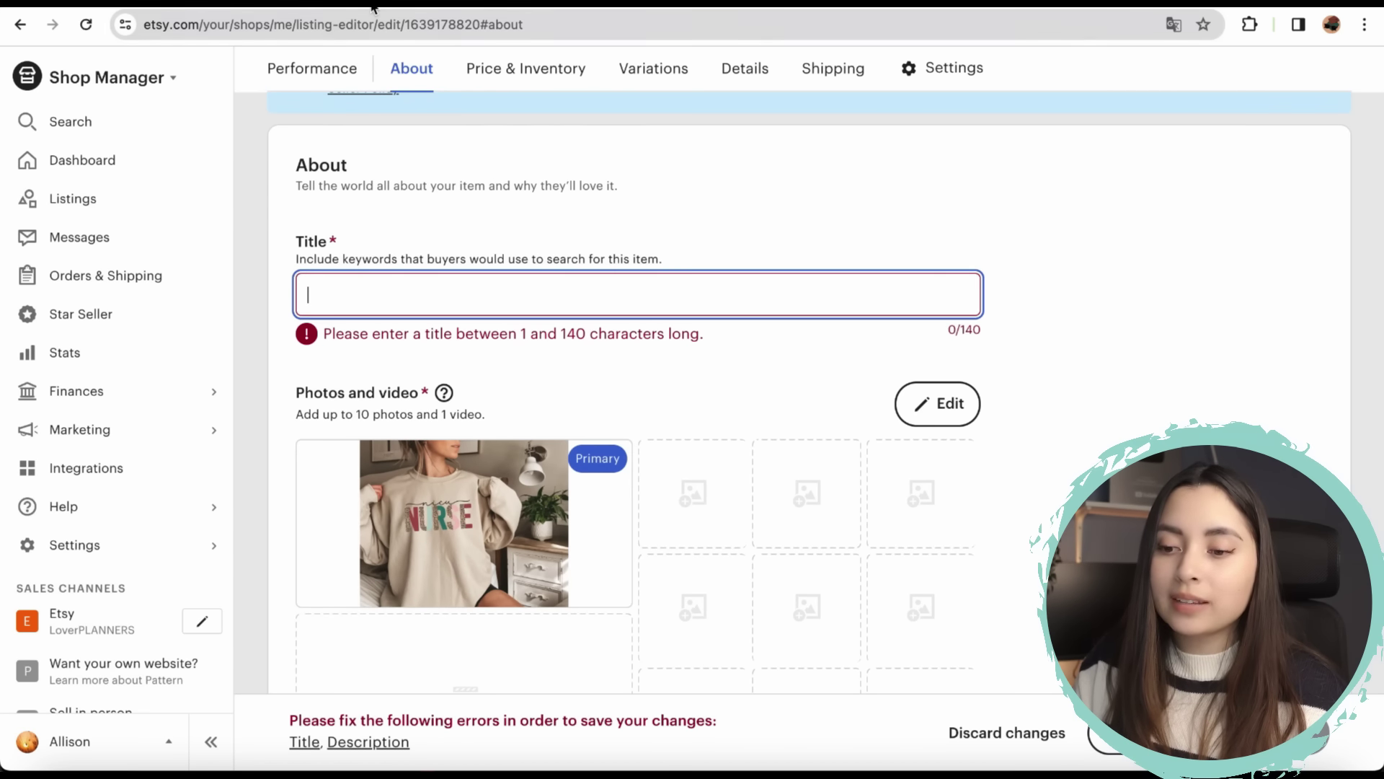
pyautogui.click(530, 4)
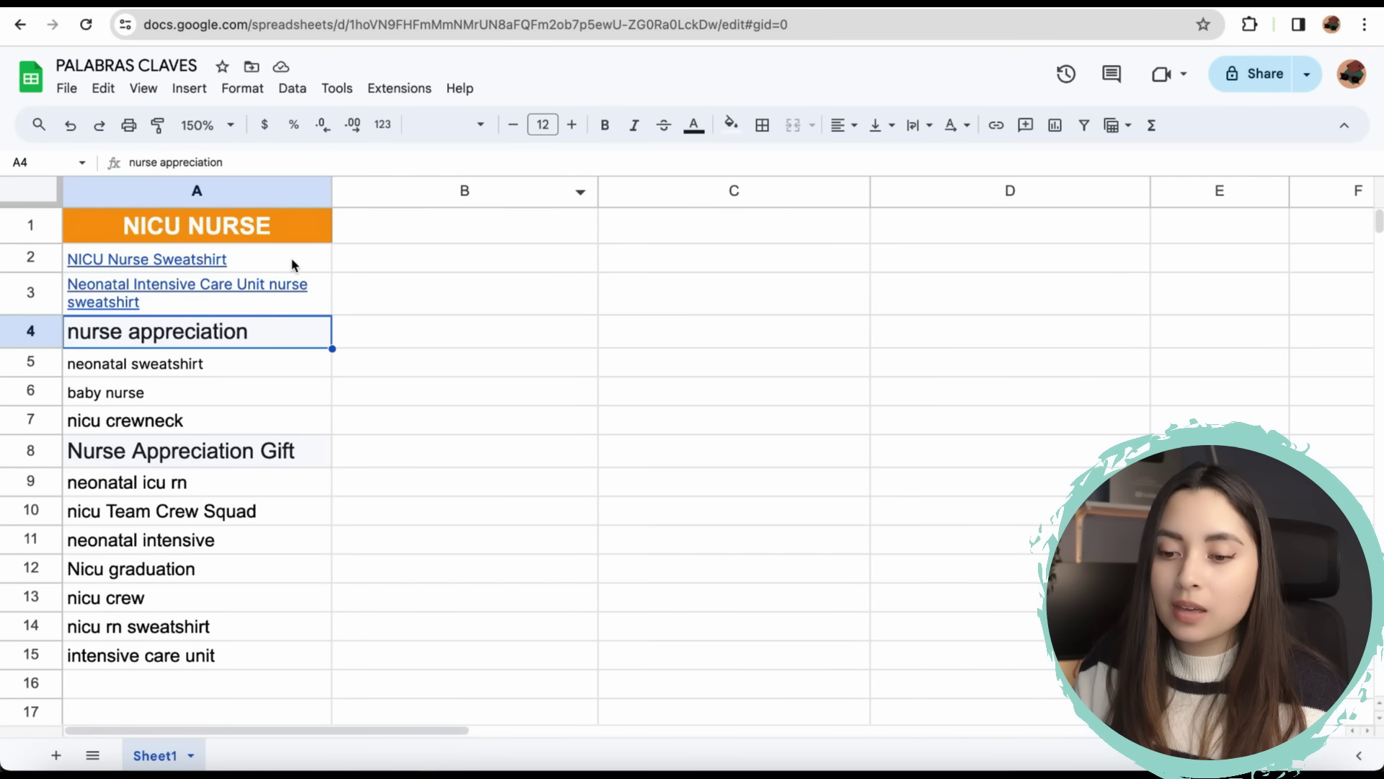
pyautogui.click(295, 266)
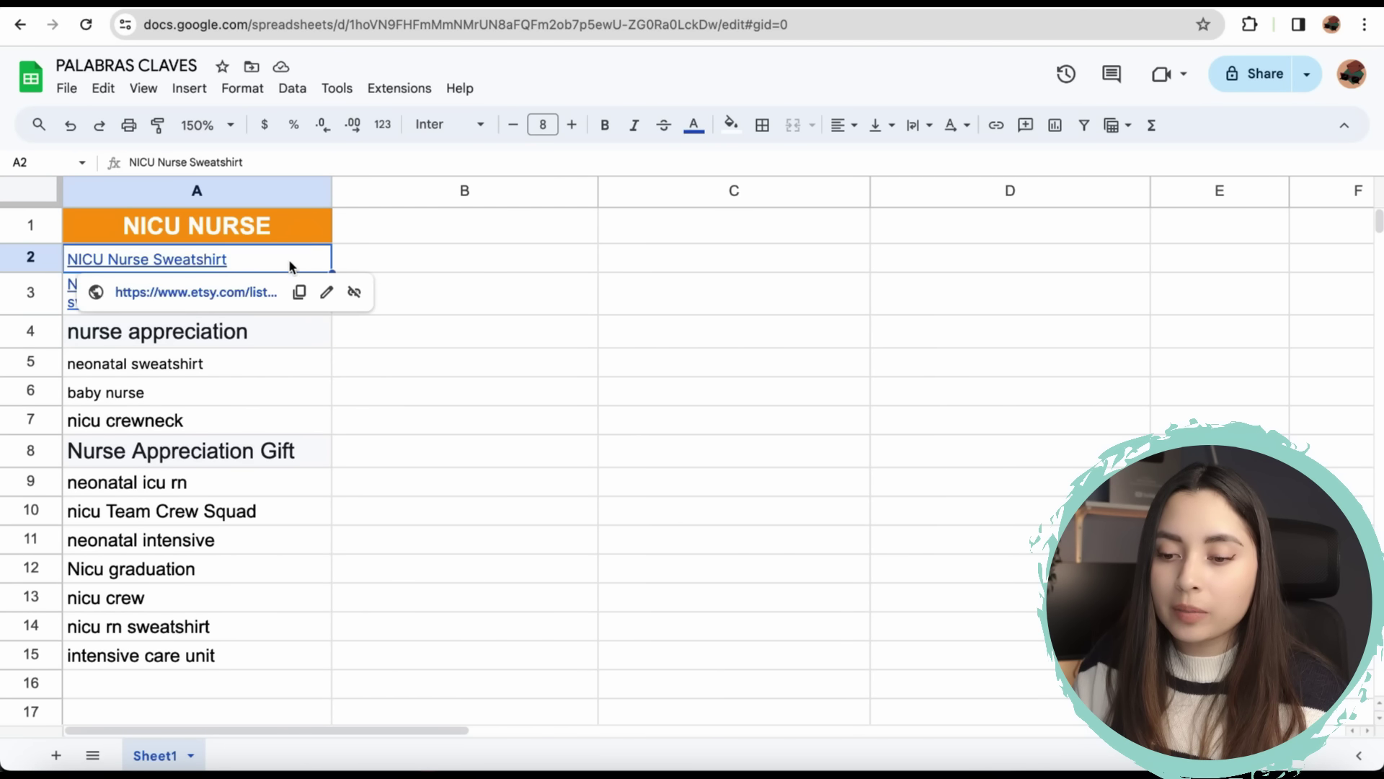
pyautogui.moveTo(244, 162); pyautogui.dragTo(101, 164)
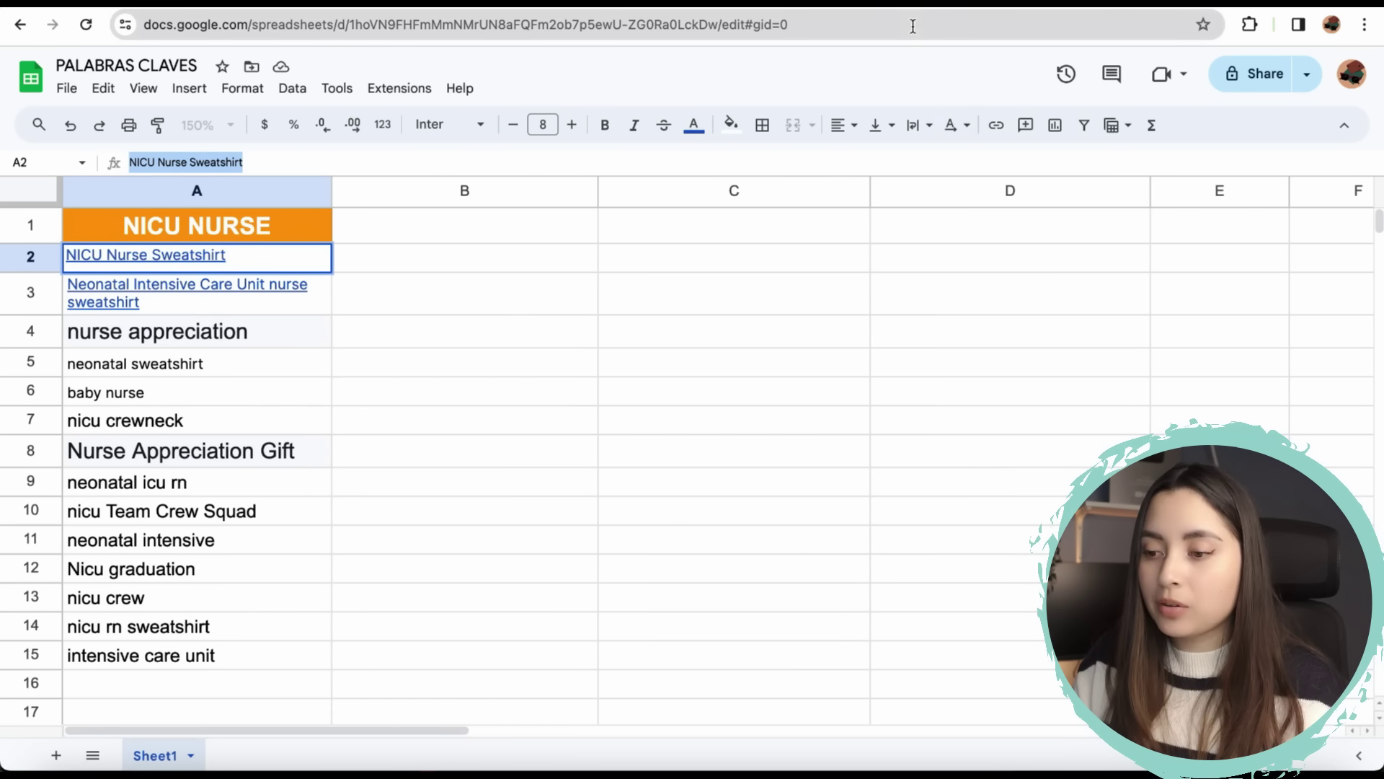
pyautogui.click(808, 9)
# Step: Copy "Nurse Appreciation Gift" from cell A8 of the spreadsheet and append it to the Etsy listing title, separated by commas
pyautogui.click(404, 10)
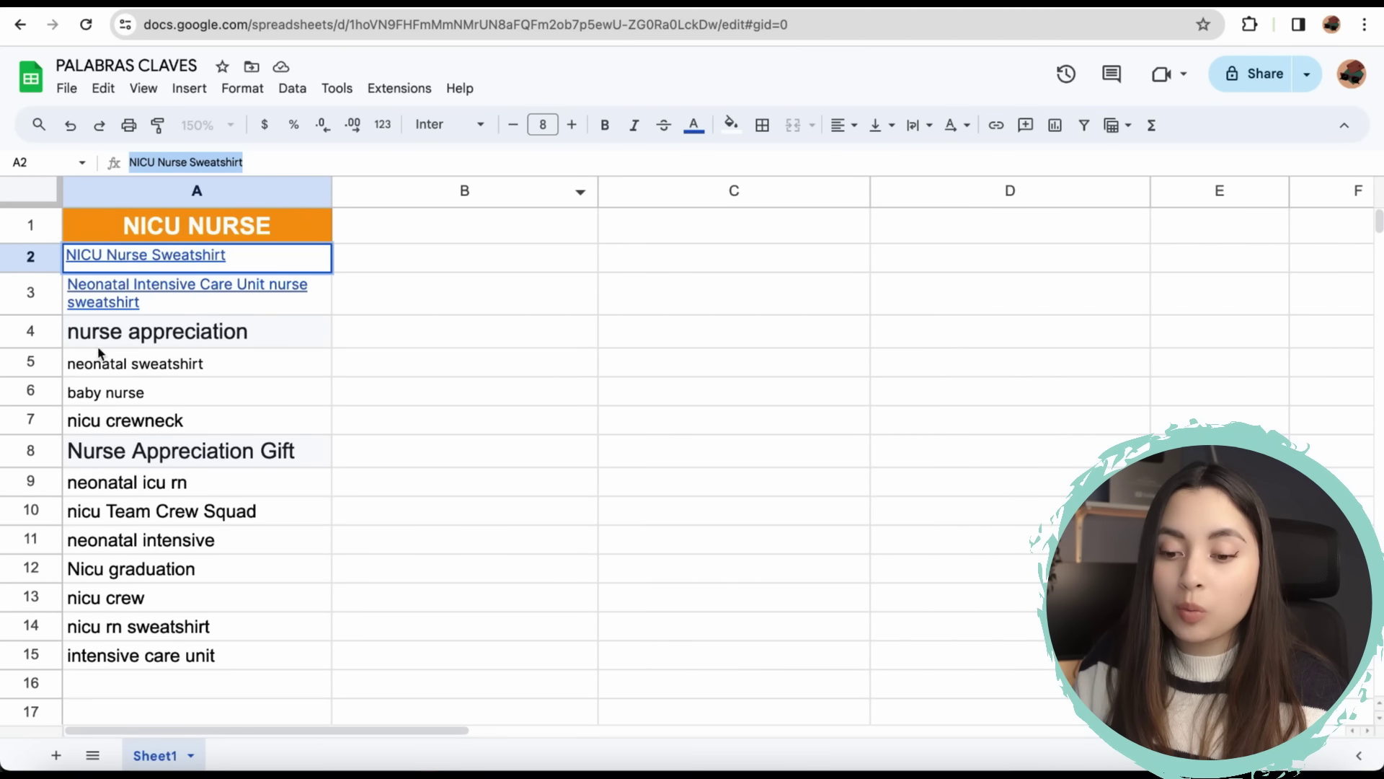
pyautogui.click(157, 336)
pyautogui.click(219, 461)
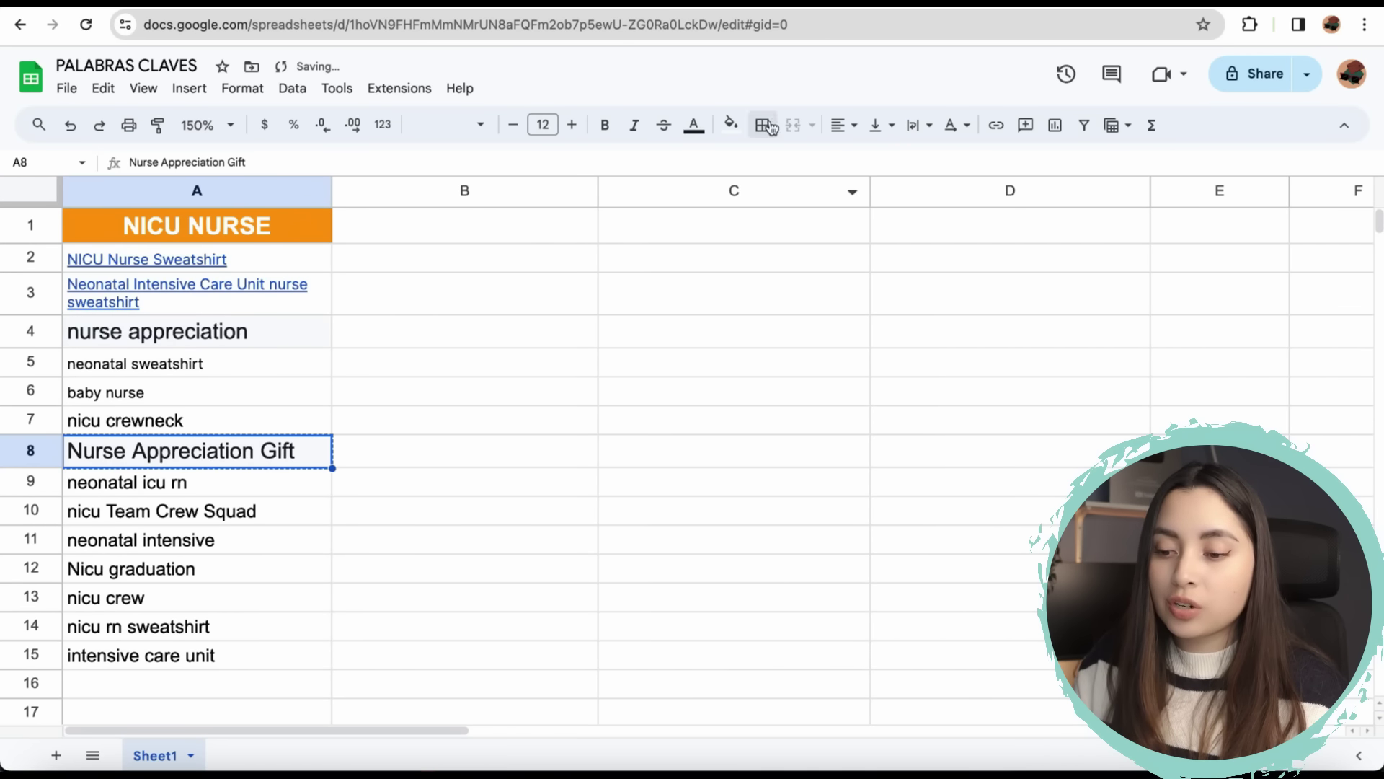
pyautogui.click(807, 9)
pyautogui.write('Nurse Appreciation Gift')
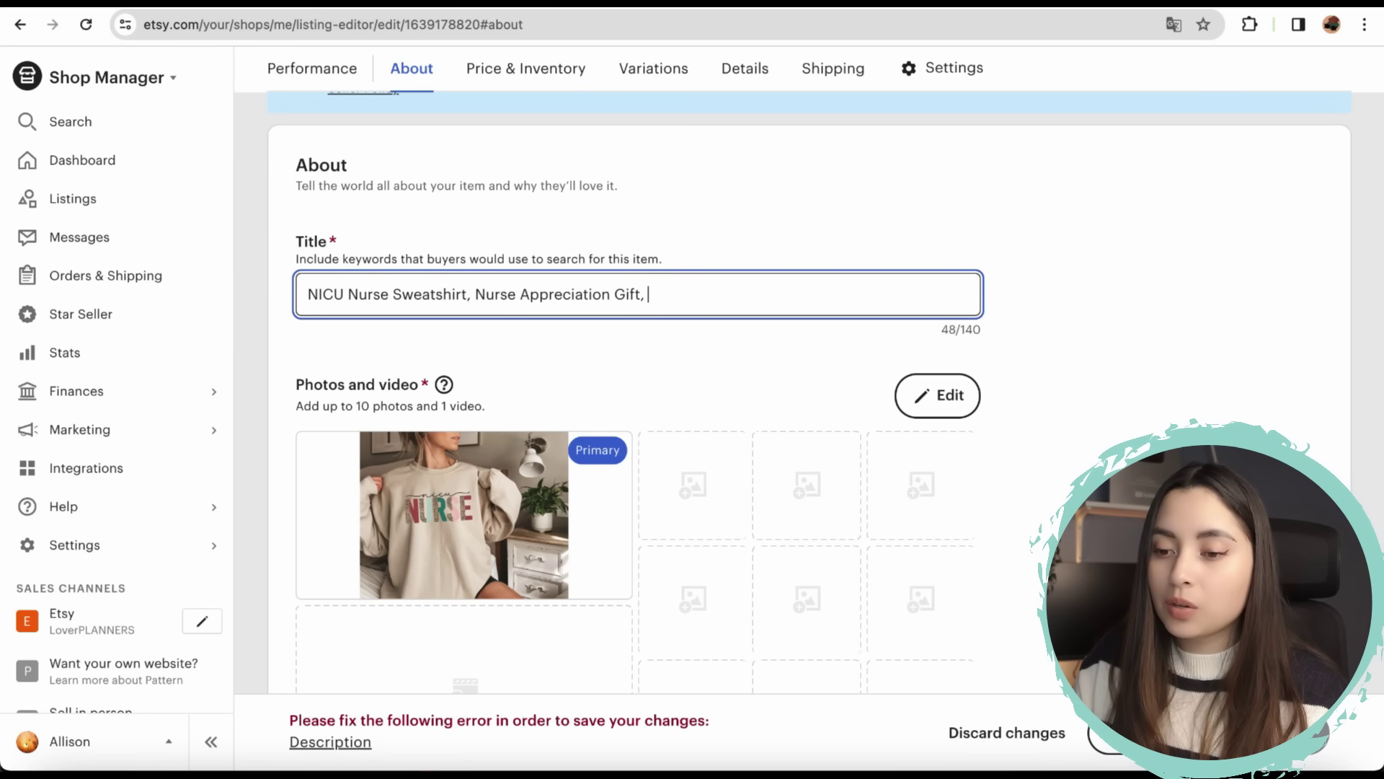
# Step: Append "Nicu Team Crew Squad, Nicu Graduation, Neonatal Icu Rn Sweatshirt, Intensive Care Unit" from the spreadsheet keywords to the Etsy listing title, capitalizing each word
pyautogui.click(404, 10)
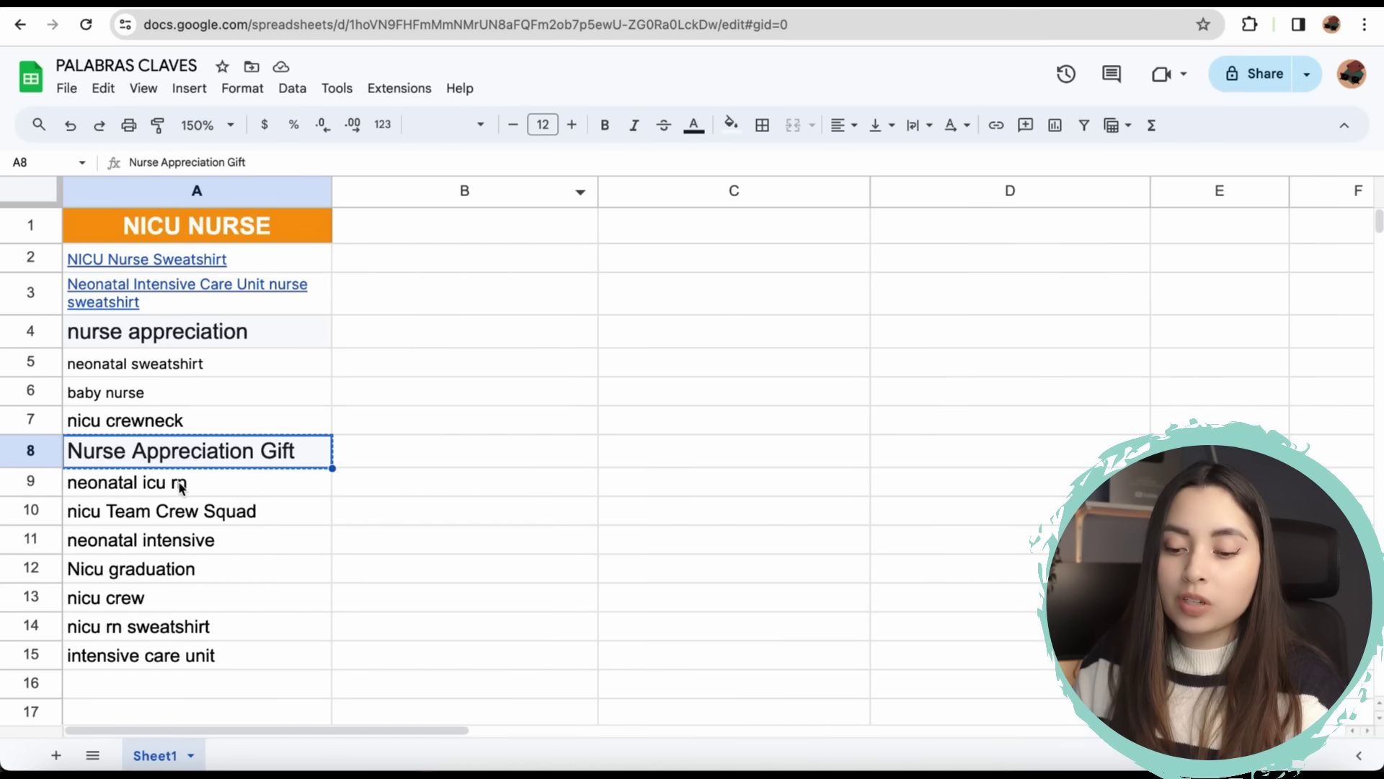
pyautogui.click(181, 513)
pyautogui.press('super+c')
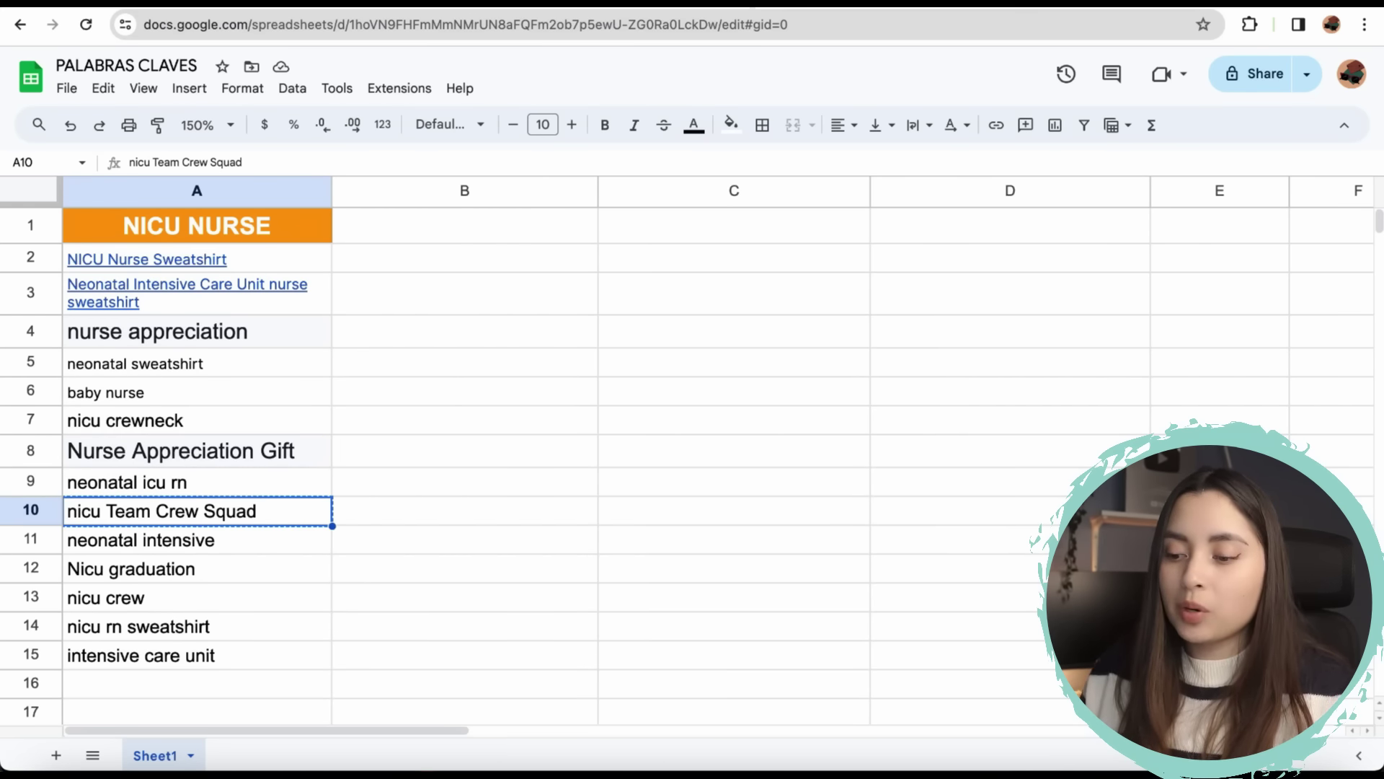
pyautogui.hotkey('ctrl', 'shift', 'Tab')
pyautogui.press('super+v')
pyautogui.press('BackSpace')
pyautogui.write('N')
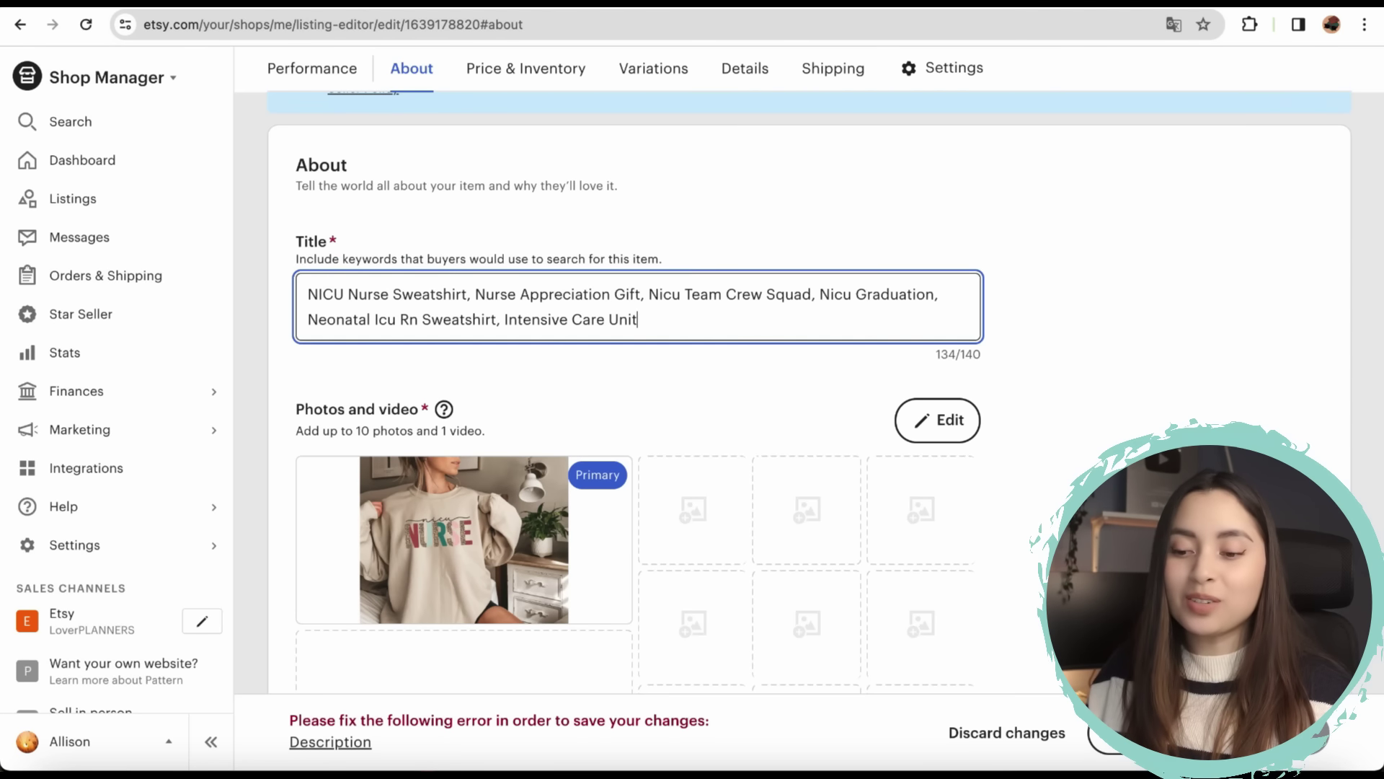
pyautogui.click(1044, 390)
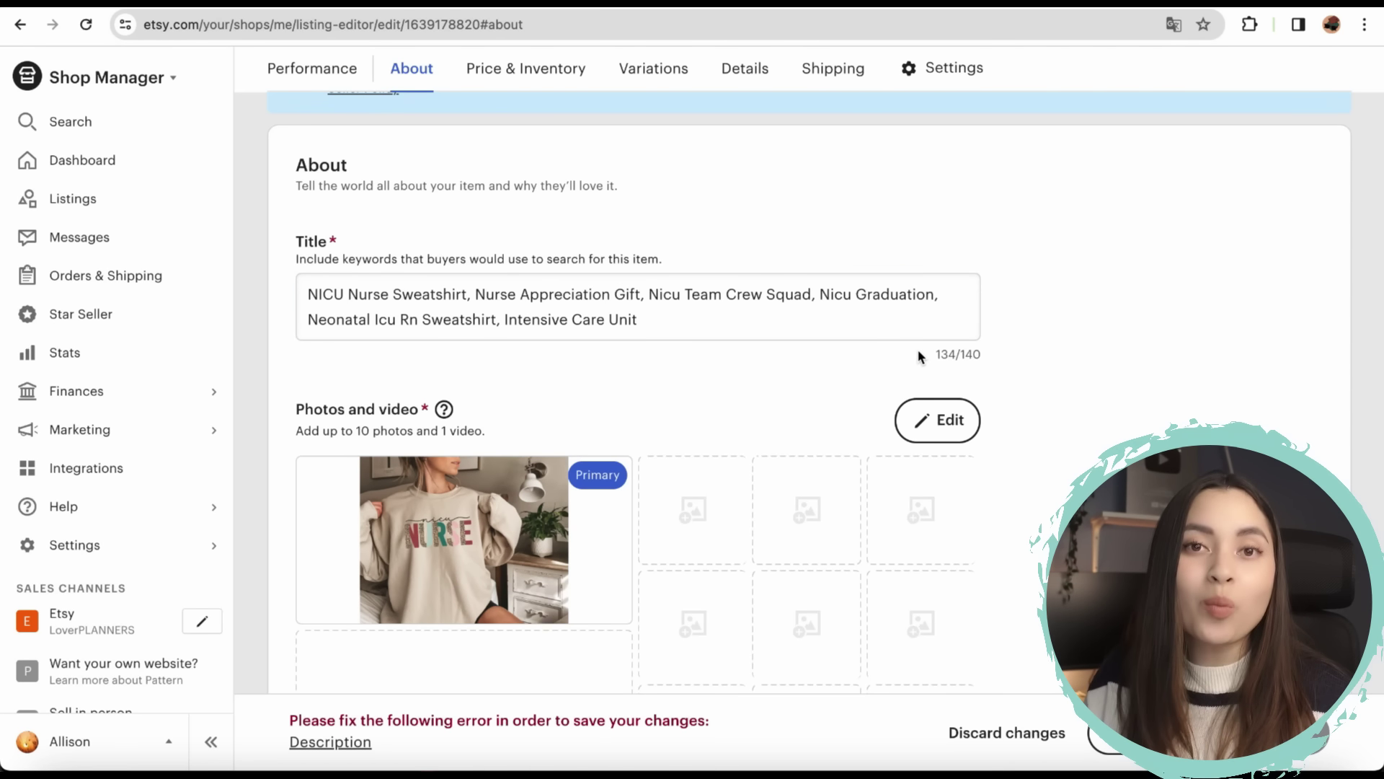